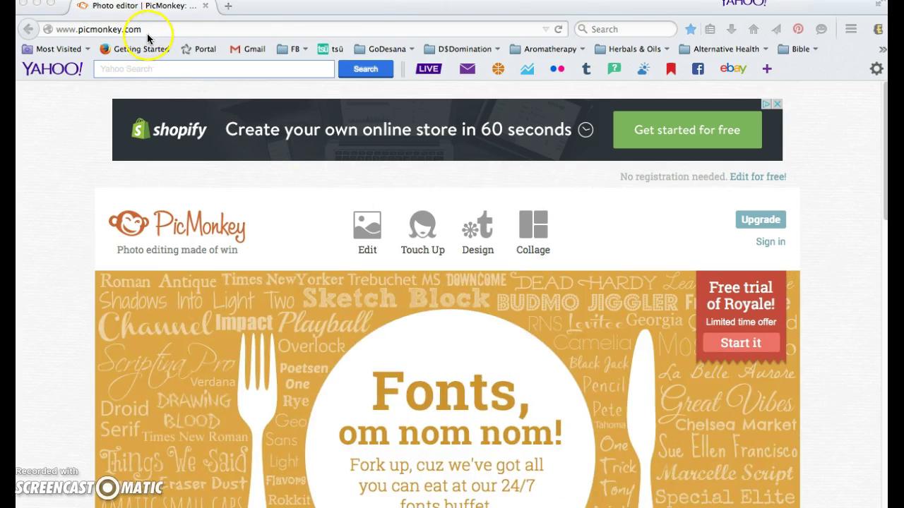
# Start a from-scratch design on the Facebook cover canvas size.
pyautogui.click(480, 230)
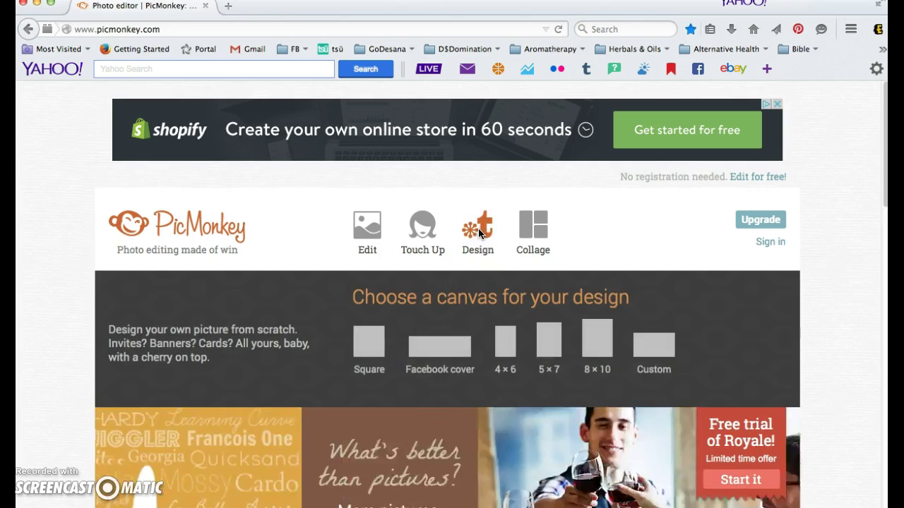
pyautogui.click(432, 360)
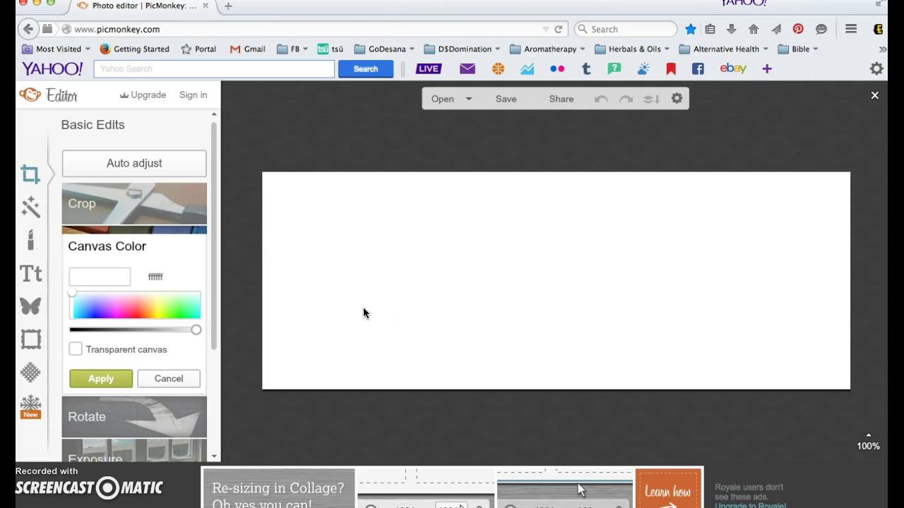
# Bring up the Overlays panel for the blank Facebook cover canvas.
pyautogui.click(31, 309)
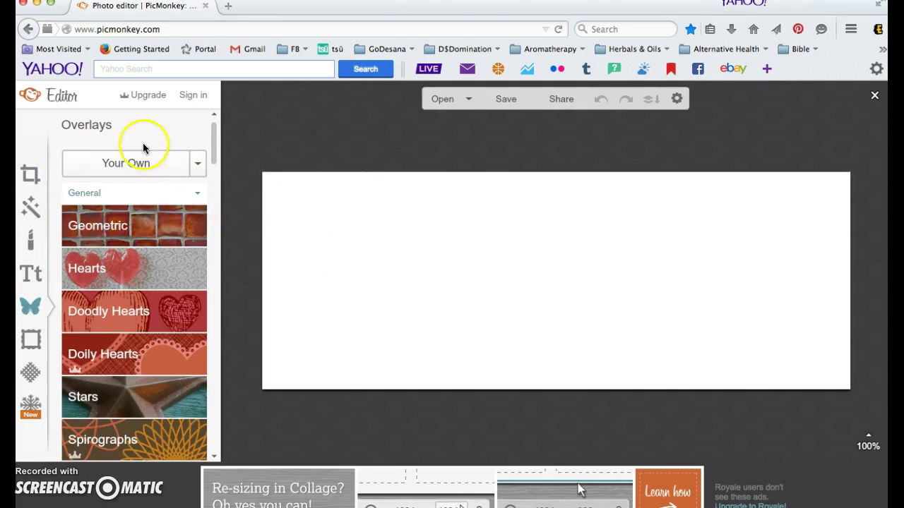
# Upload cleanseyourway-sitepage.jpg from the Graphics folder as a canvas overlay.
pyautogui.click(196, 167)
pyautogui.click(145, 187)
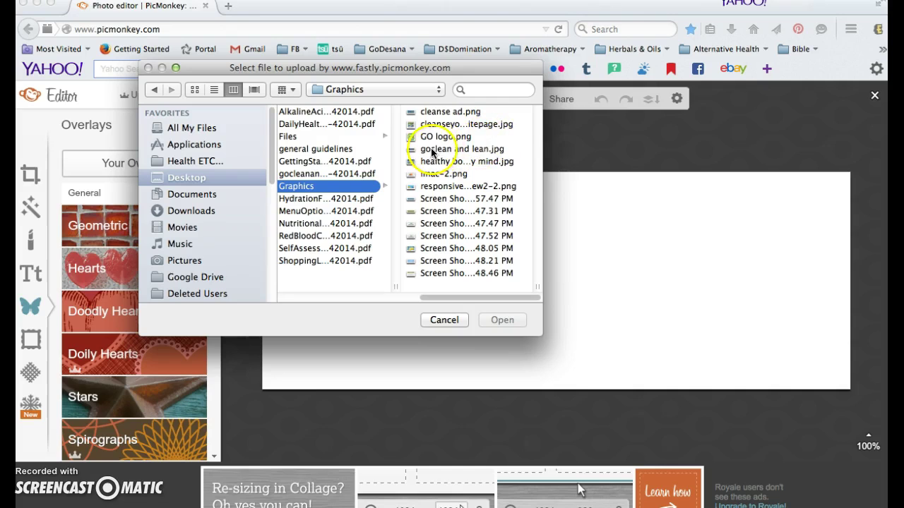
pyautogui.click(447, 125)
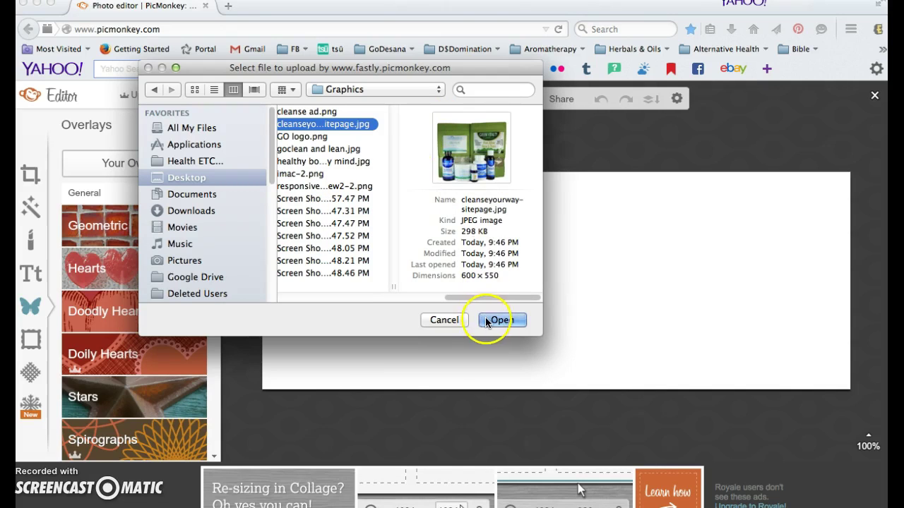
pyautogui.click(486, 321)
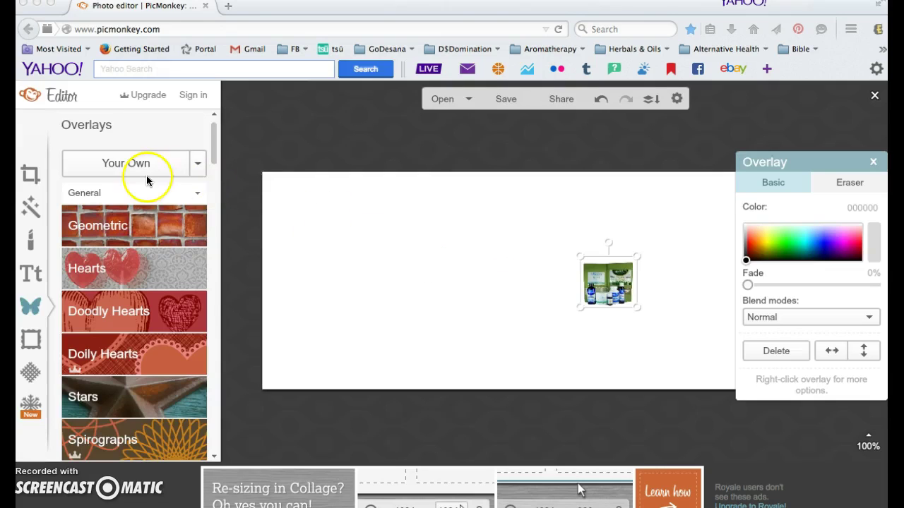
pyautogui.click(196, 171)
# Add the '21 Day Model Cleanse Plan' title banner screenshot and drag it above the products.
pyautogui.click(106, 187)
pyautogui.click(459, 198)
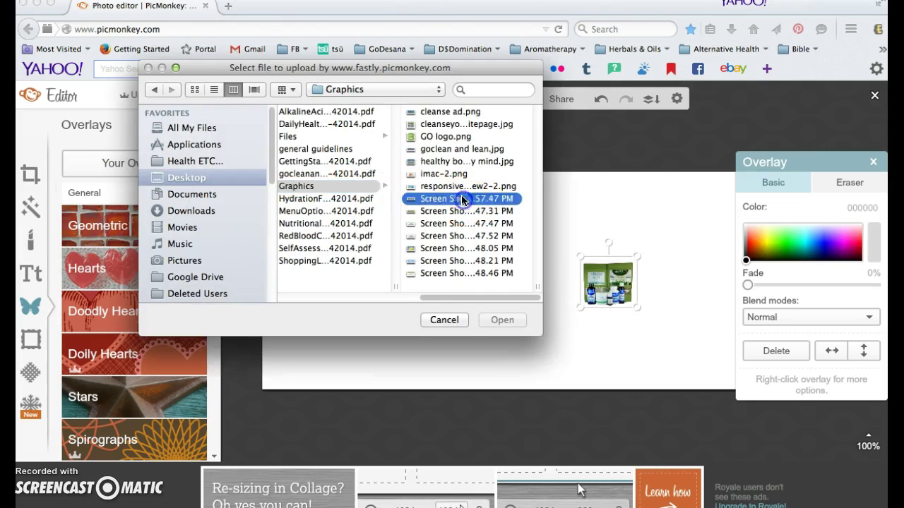
pyautogui.click(492, 322)
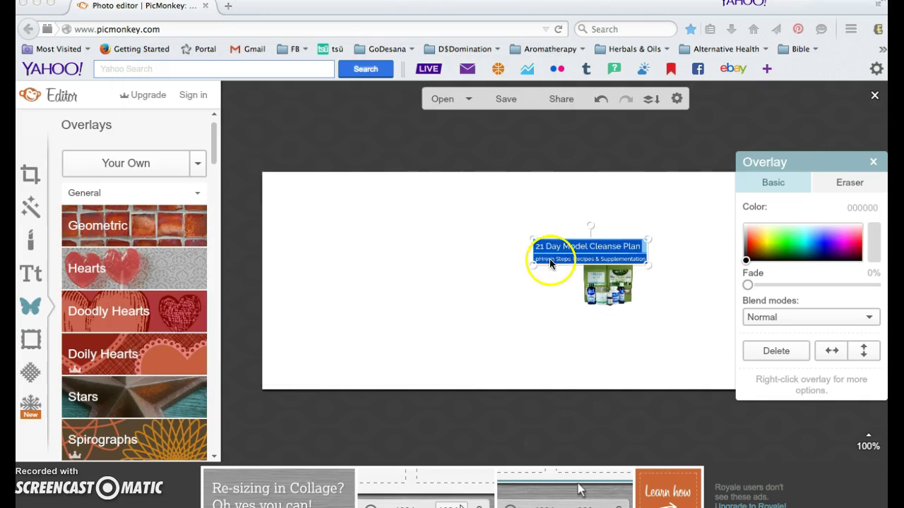
pyautogui.click(532, 240)
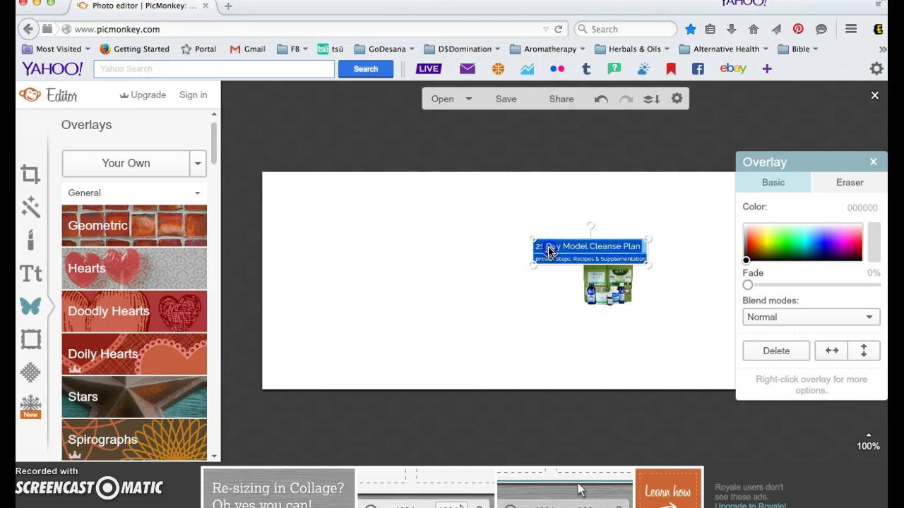
pyautogui.moveTo(550, 251); pyautogui.dragTo(525, 221)
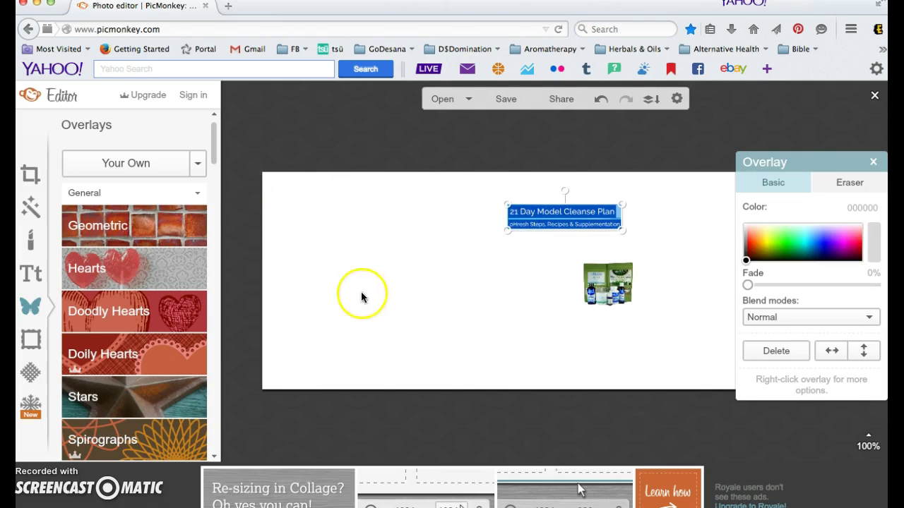
# Add the green tagline banner screenshot and drag it left of the products.
pyautogui.click(195, 168)
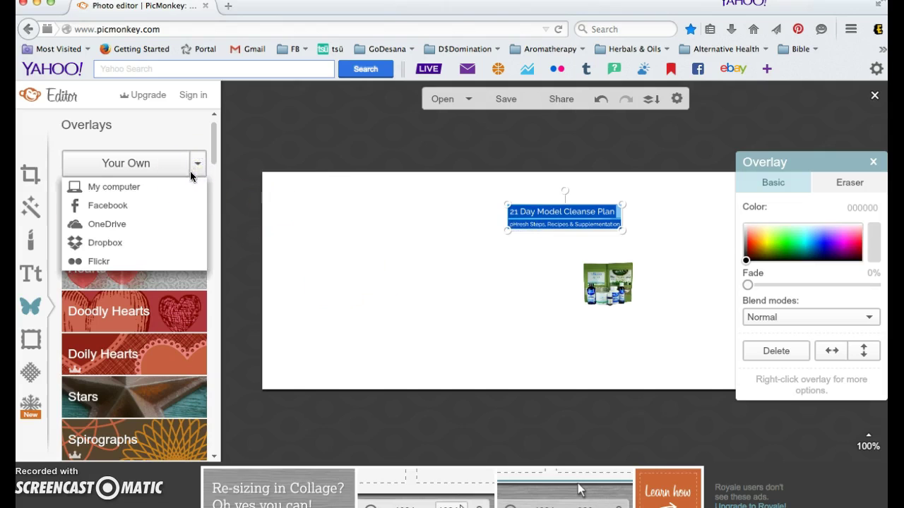
pyautogui.click(119, 186)
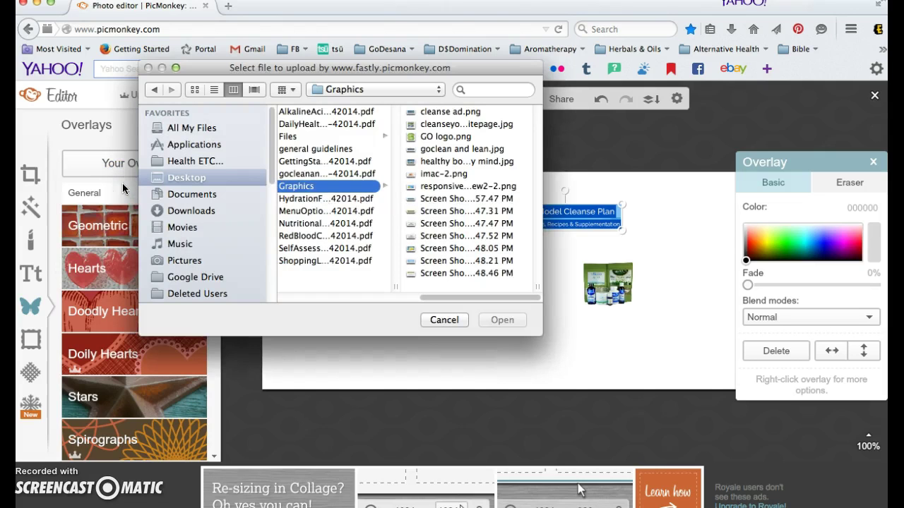
pyautogui.click(455, 210)
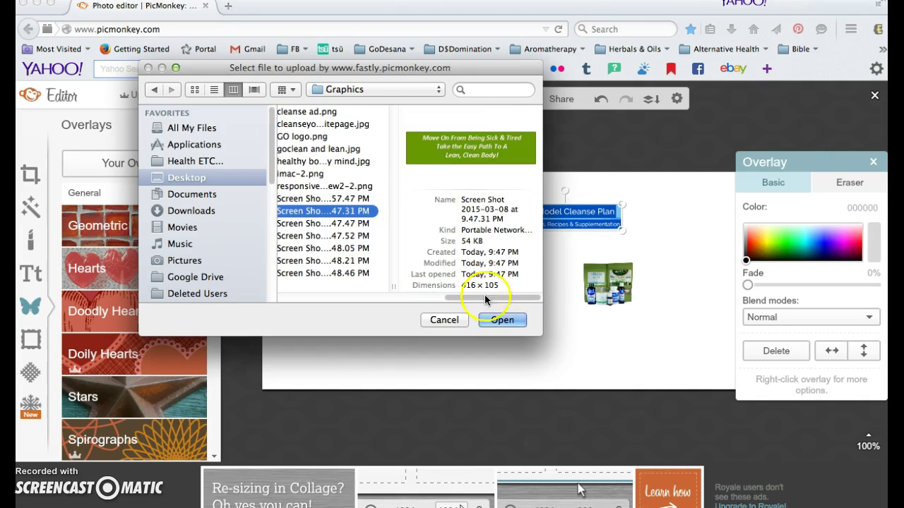
pyautogui.click(492, 319)
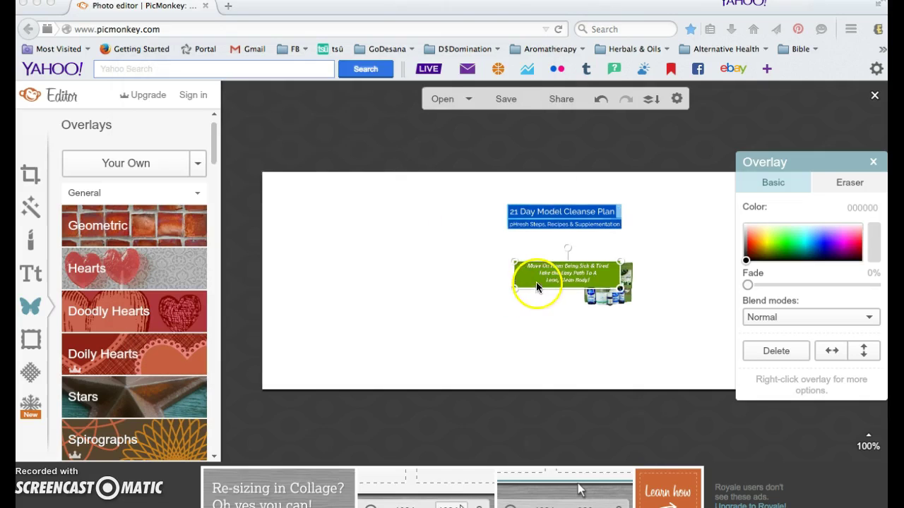
pyautogui.click(498, 282)
pyautogui.moveTo(523, 280); pyautogui.dragTo(369, 288)
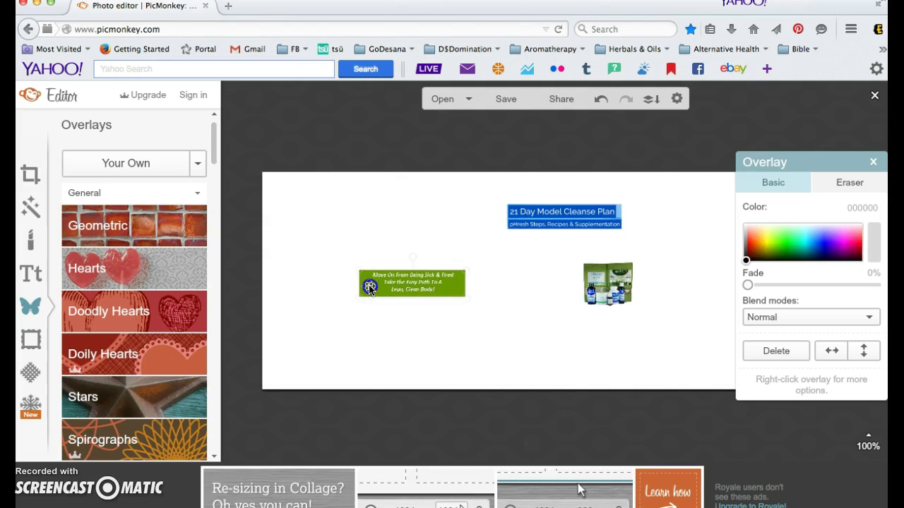
pyautogui.click(192, 169)
# Add the FREE SUPPORT image below the products, then add the FREE PROGRAM image.
pyautogui.click(160, 187)
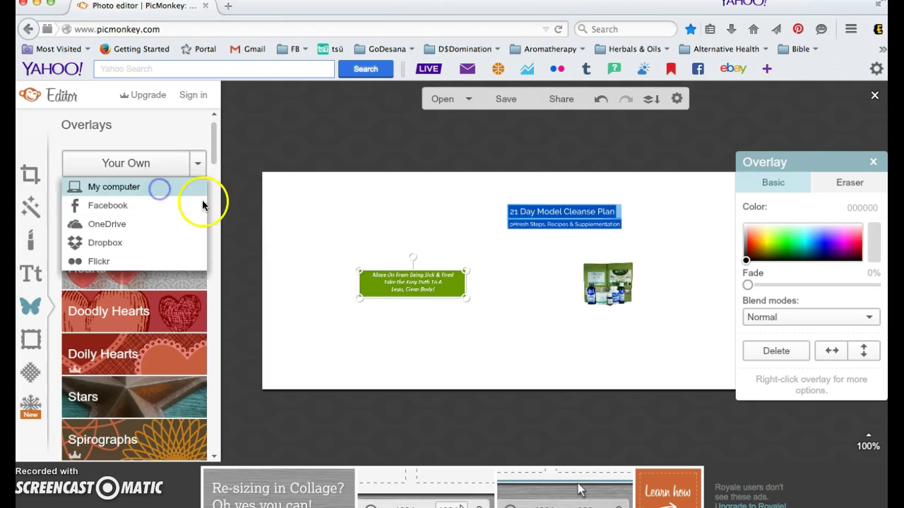
pyautogui.click(451, 222)
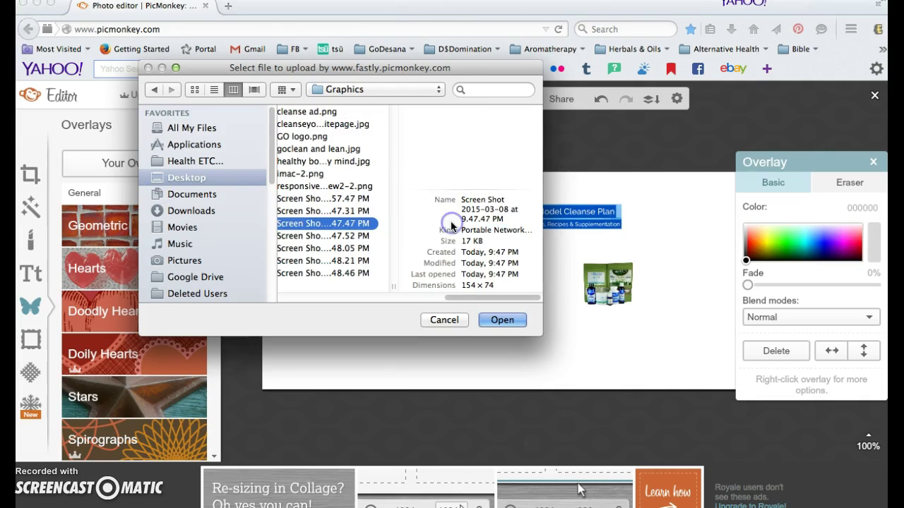
pyautogui.click(501, 319)
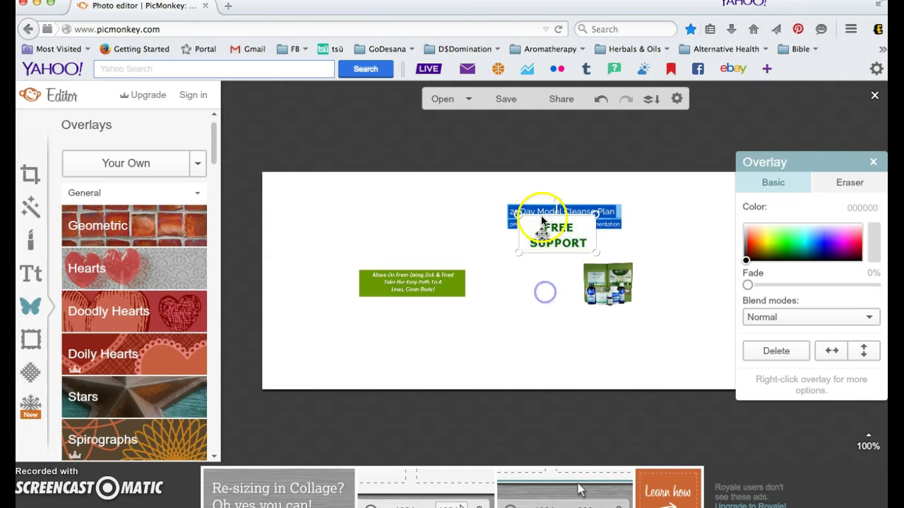
pyautogui.moveTo(542, 252); pyautogui.dragTo(522, 365)
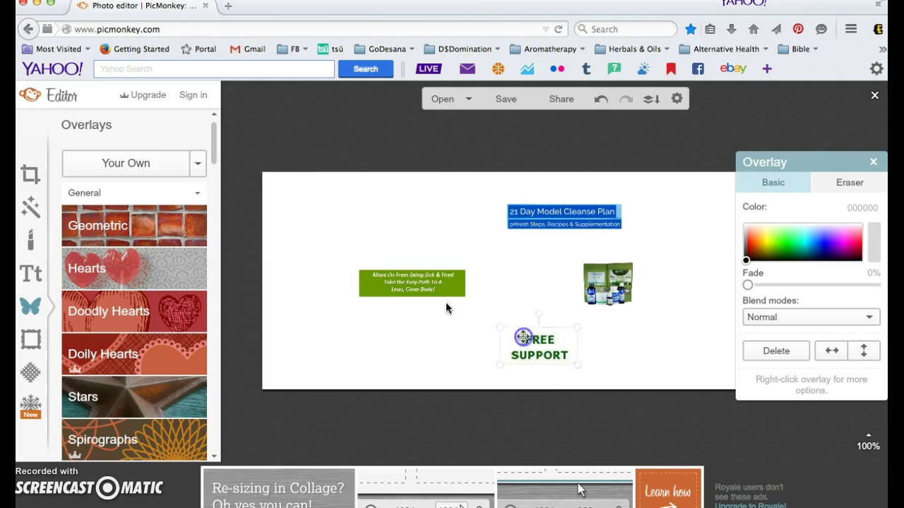
pyautogui.click(181, 170)
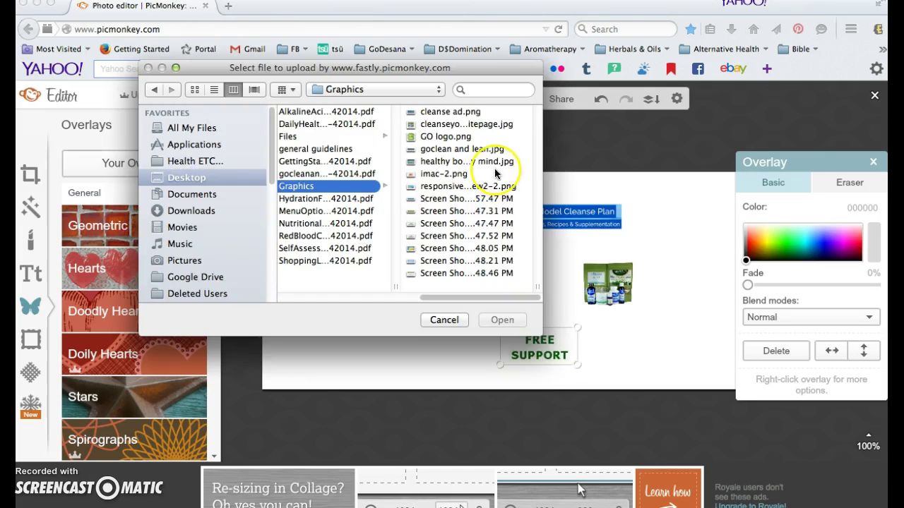
pyautogui.click(466, 237)
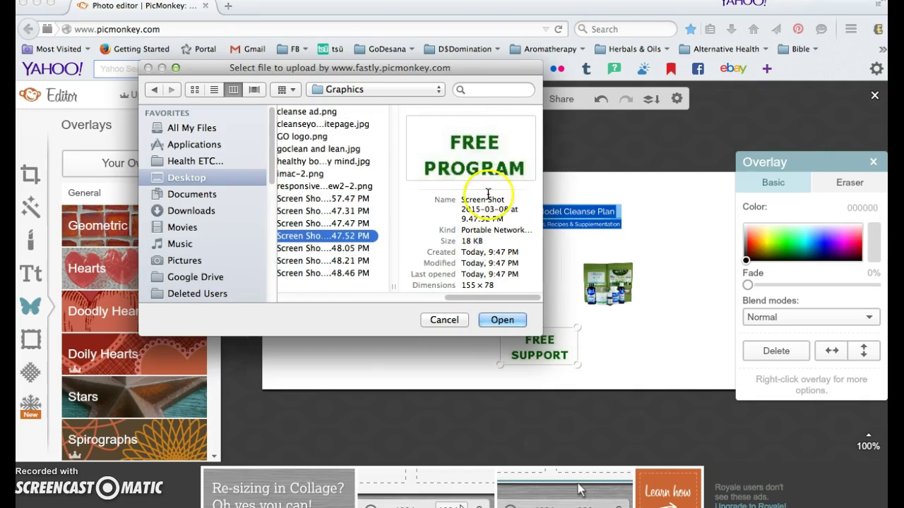
pyautogui.click(501, 322)
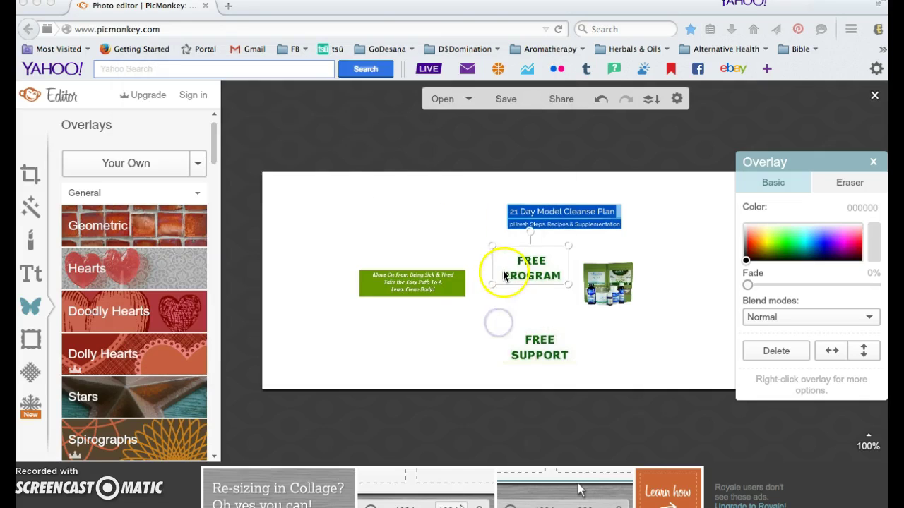
# Add the lemon splash photo and drag it into the top-left corner.
pyautogui.click(199, 166)
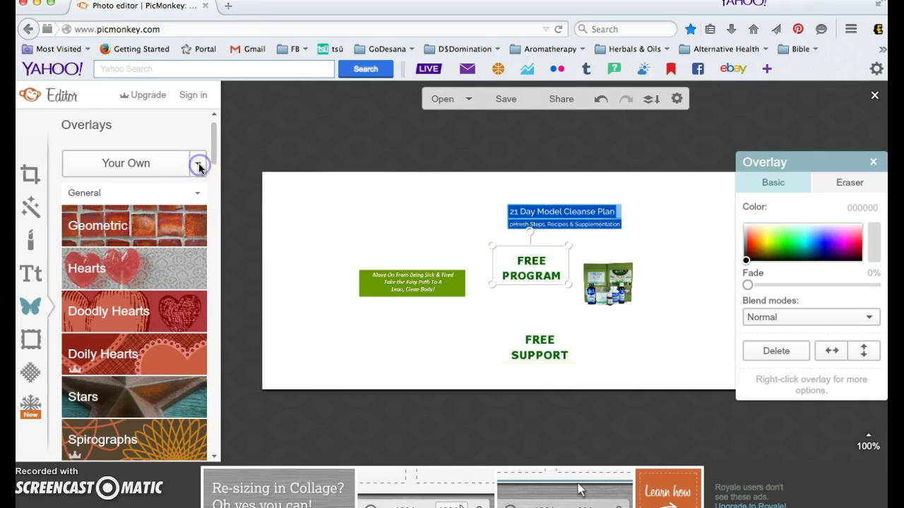
pyautogui.click(199, 168)
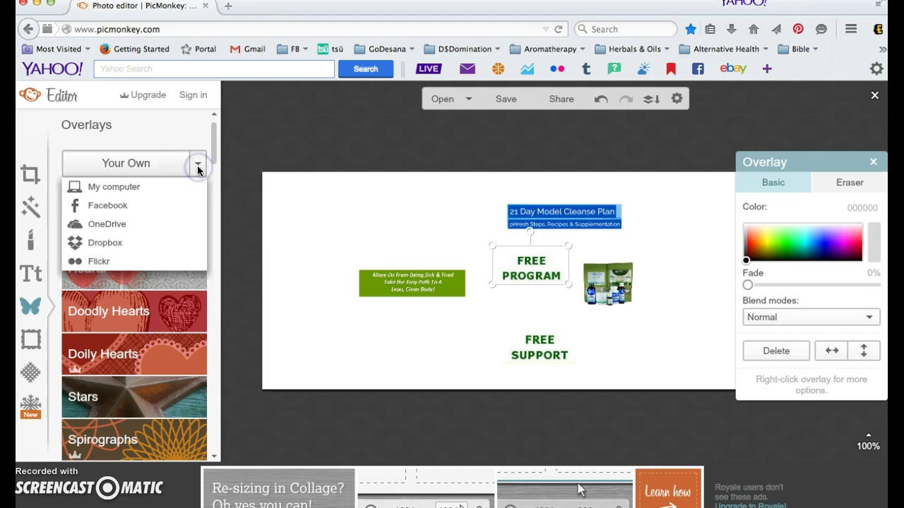
pyautogui.click(139, 185)
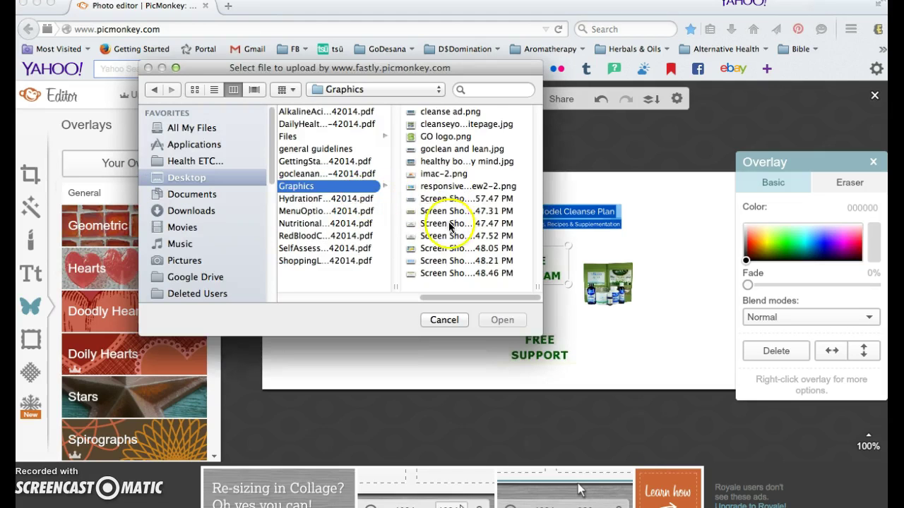
pyautogui.click(444, 236)
pyautogui.click(344, 249)
pyautogui.click(490, 321)
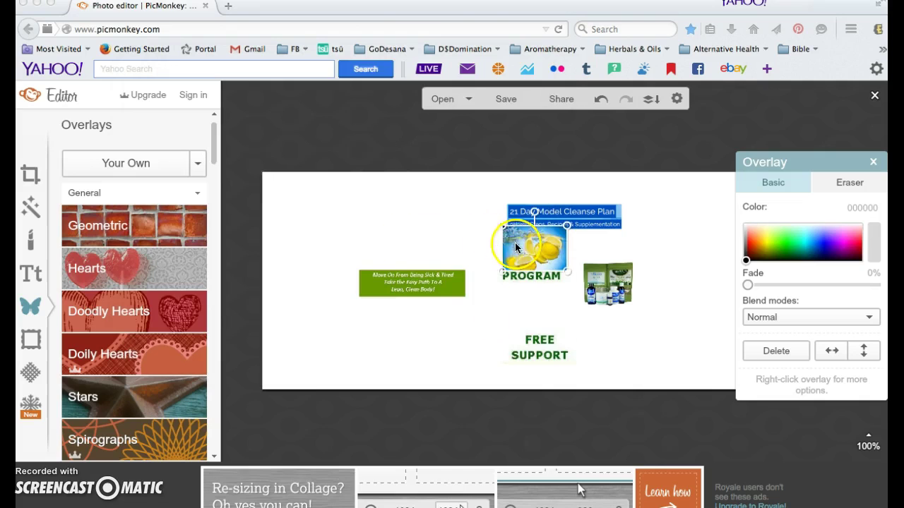
pyautogui.moveTo(518, 242); pyautogui.dragTo(310, 216)
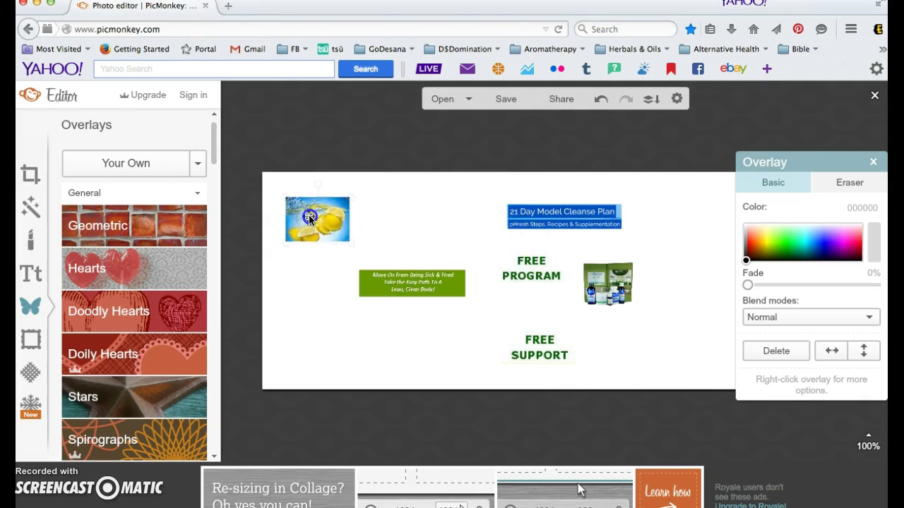
pyautogui.click(194, 172)
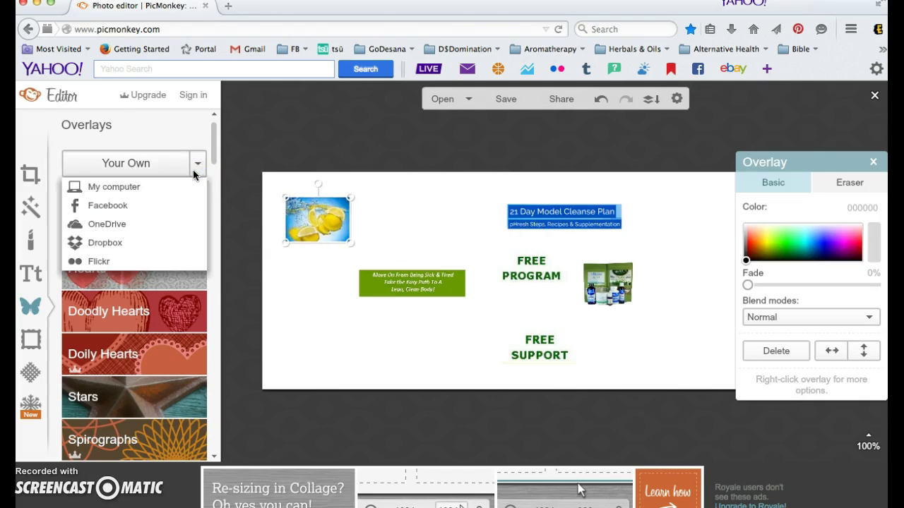
# Add the blue 'Are you Sick & Tired of' checklist image as an overlay.
pyautogui.click(120, 187)
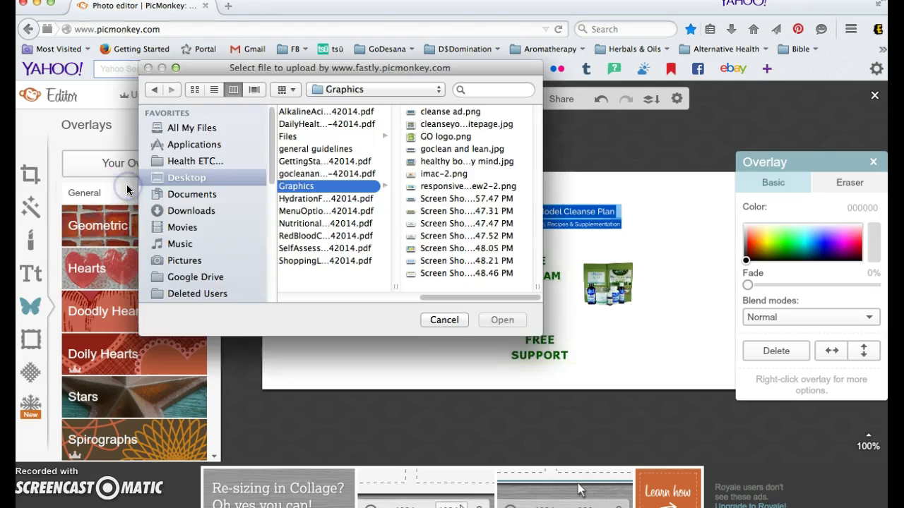
pyautogui.click(493, 261)
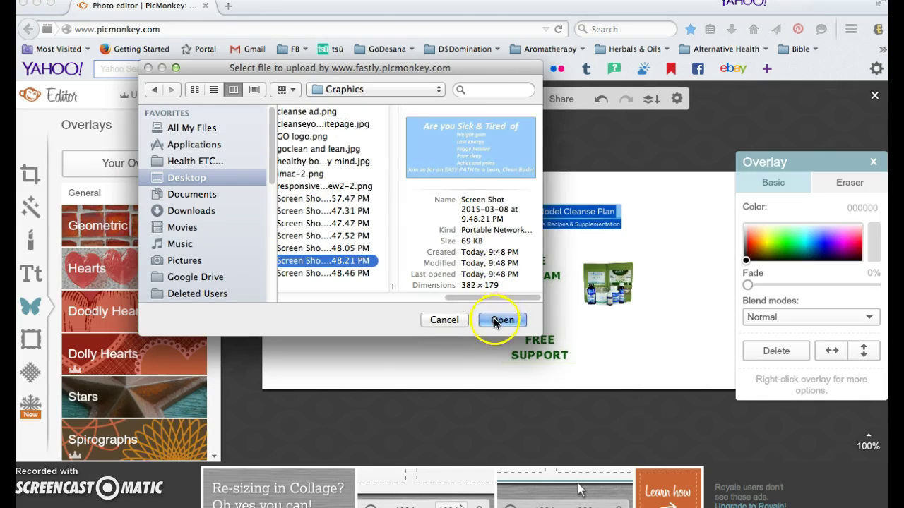
pyautogui.click(499, 320)
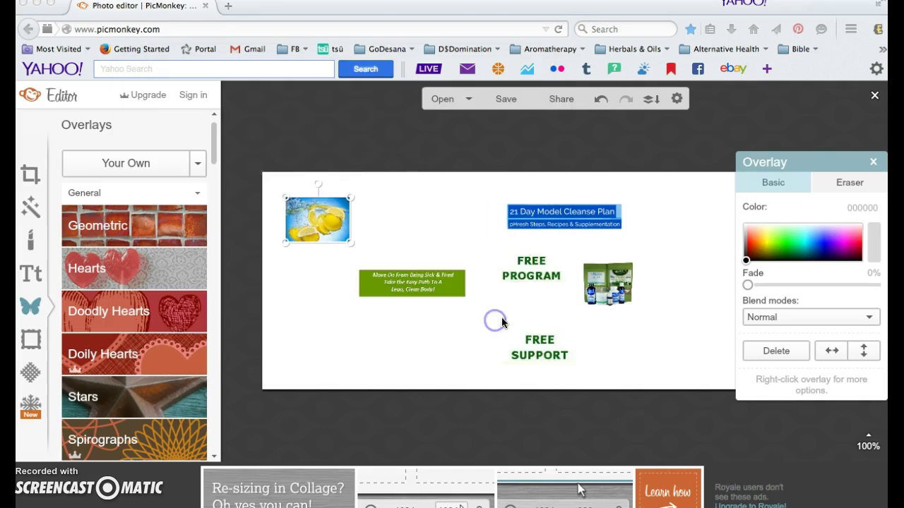
# Add the agenda screenshot overlay and drag it left of the green banner.
pyautogui.click(198, 167)
pyautogui.click(113, 187)
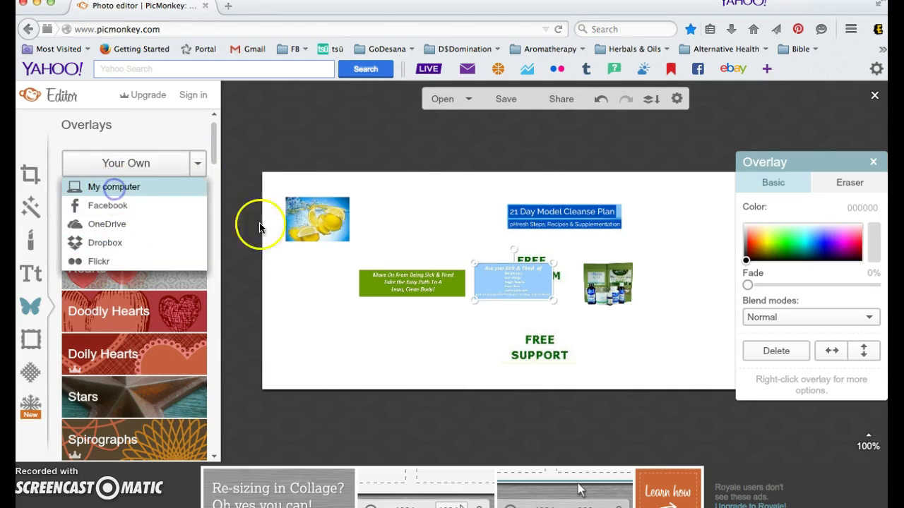
pyautogui.click(417, 275)
pyautogui.click(492, 319)
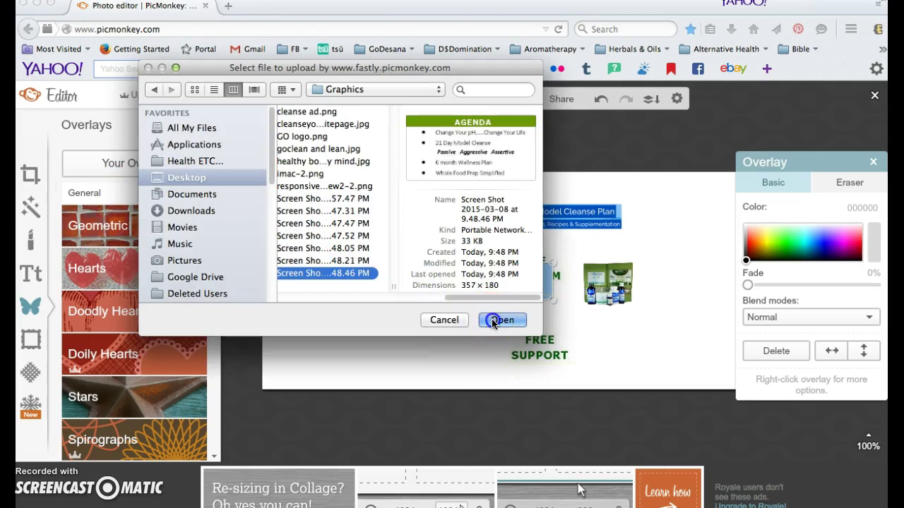
pyautogui.click(464, 320)
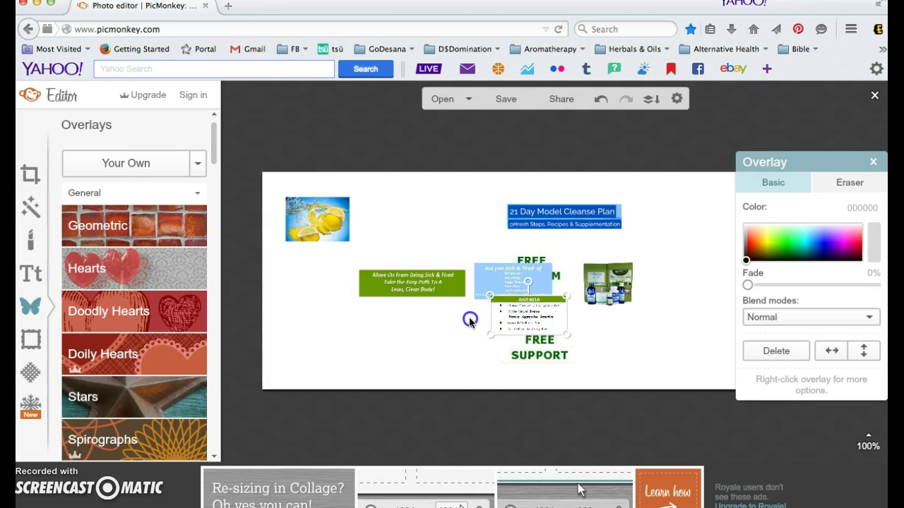
pyautogui.moveTo(542, 320); pyautogui.dragTo(347, 322)
# Enlarge the headline, move the blue flyer right and FREE PROGRAM to the lower right.
pyautogui.click(548, 227)
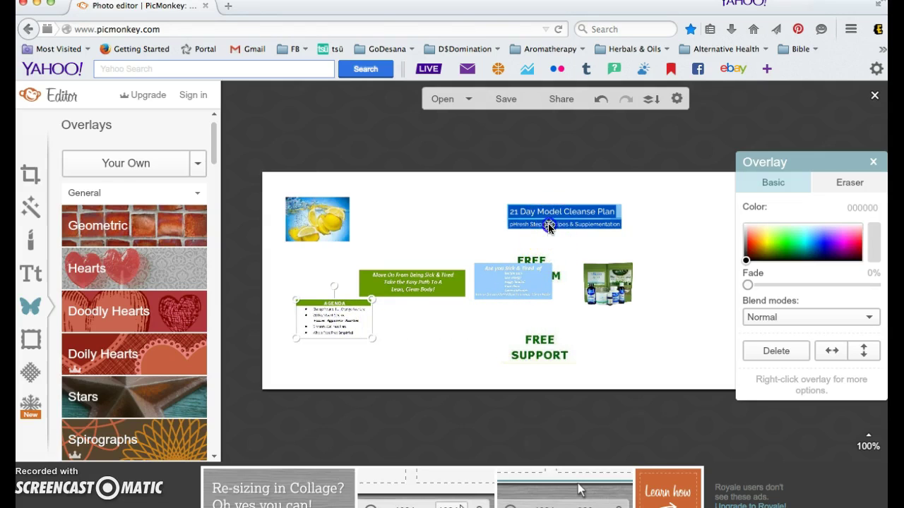
pyautogui.moveTo(503, 229); pyautogui.dragTo(454, 249)
pyautogui.moveTo(515, 235); pyautogui.dragTo(523, 221)
pyautogui.moveTo(542, 280); pyautogui.dragTo(722, 277)
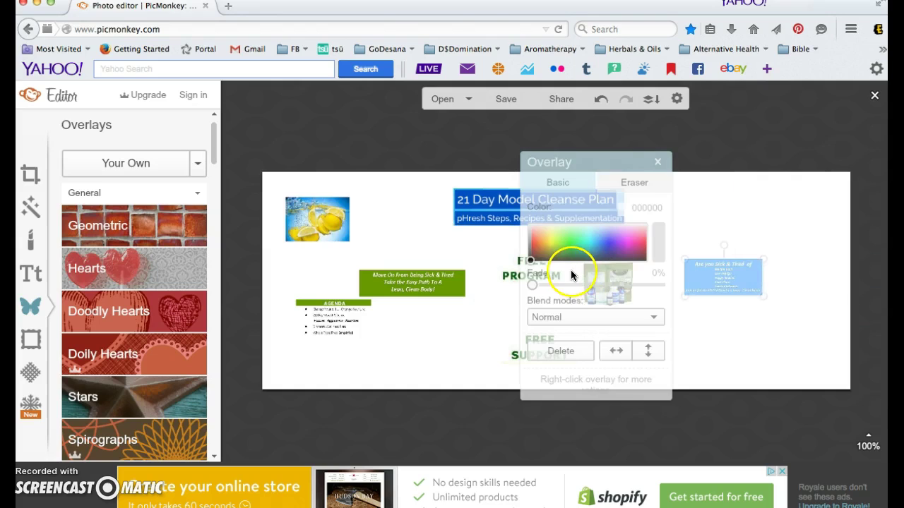
pyautogui.click(657, 162)
pyautogui.moveTo(543, 275); pyautogui.dragTo(752, 335)
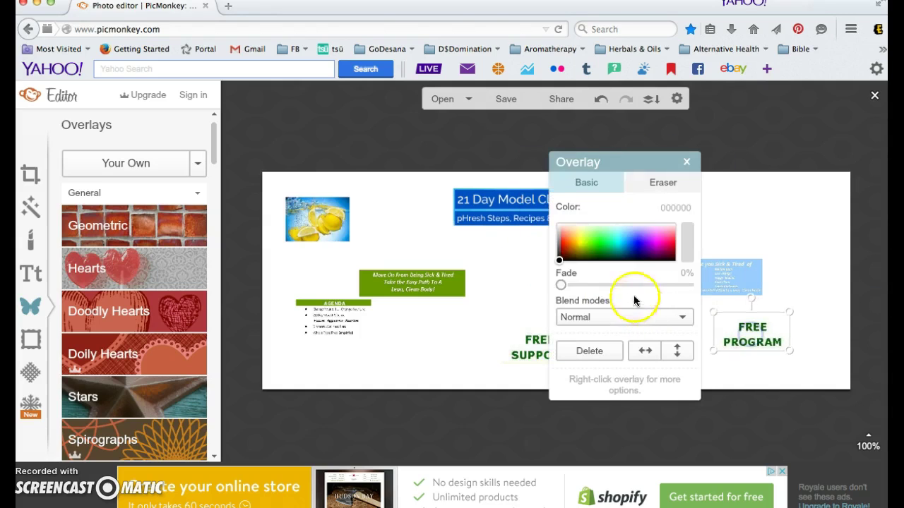
pyautogui.click(686, 162)
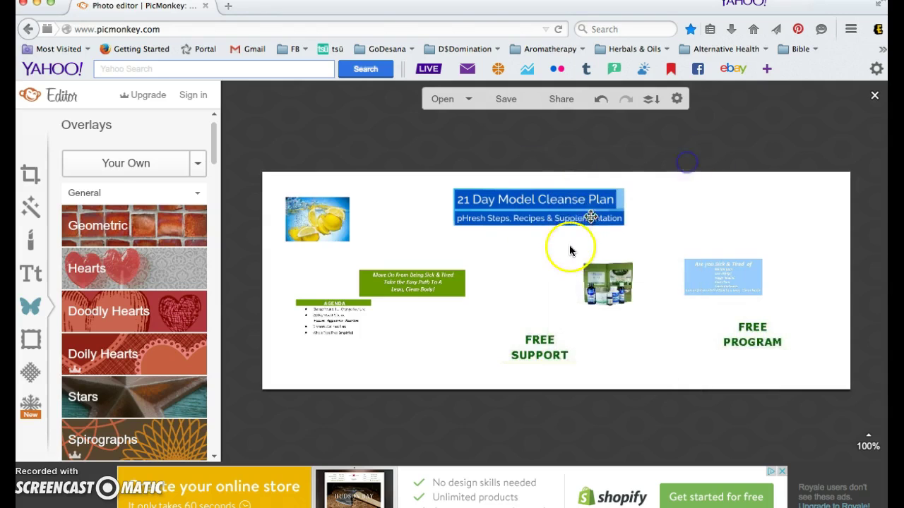
# Move the product photo up under the headline, enlarge it, and enlarge the headline further.
pyautogui.click(595, 275)
pyautogui.moveTo(595, 275); pyautogui.dragTo(522, 258)
pyautogui.moveTo(556, 286); pyautogui.dragTo(594, 324)
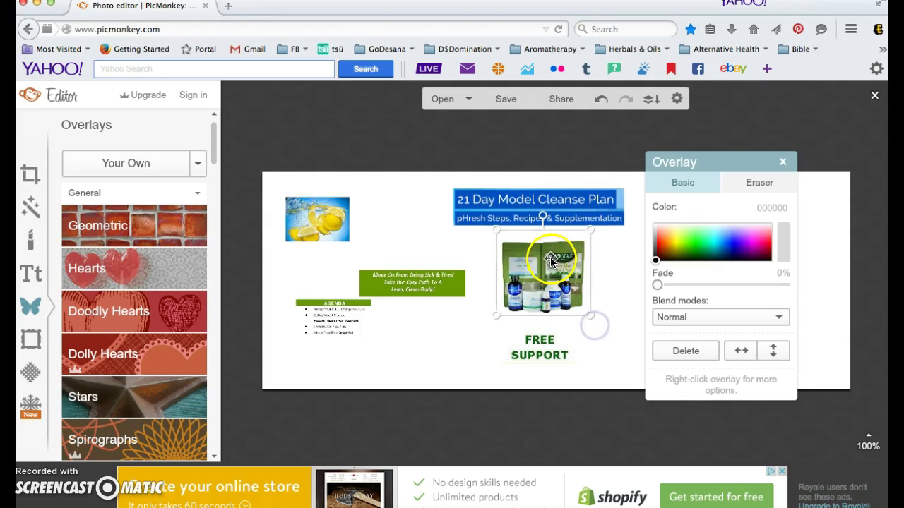
pyautogui.moveTo(548, 259); pyautogui.dragTo(543, 256)
pyautogui.click(463, 210)
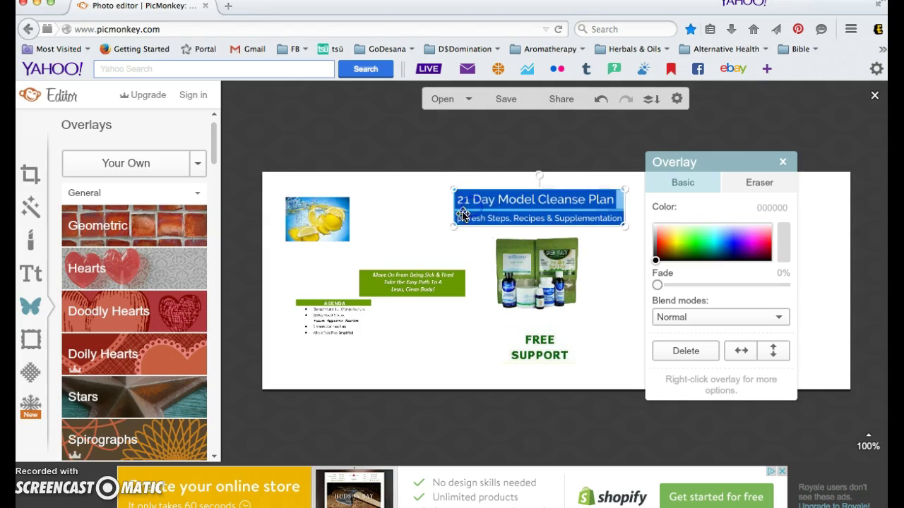
pyautogui.moveTo(452, 233); pyautogui.dragTo(425, 236)
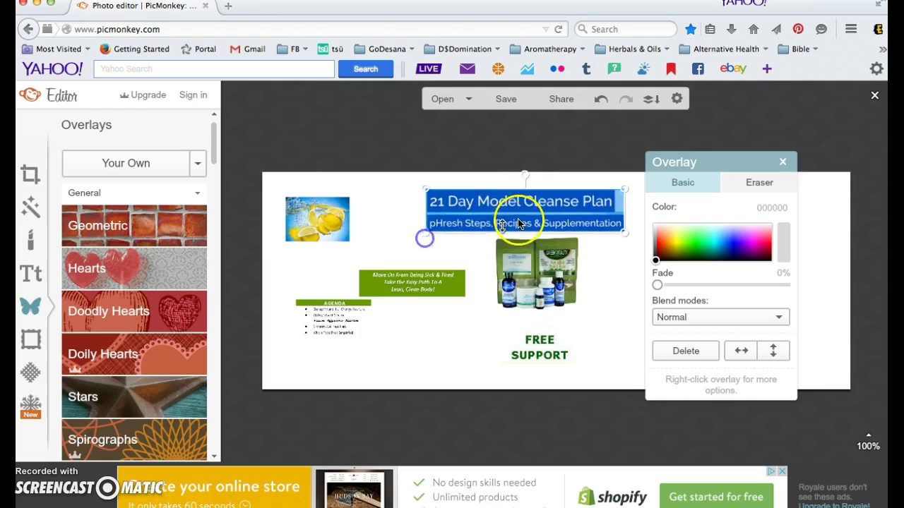
# Enlarge the lemon image and tilt it counter-clockwise.
pyautogui.click(308, 217)
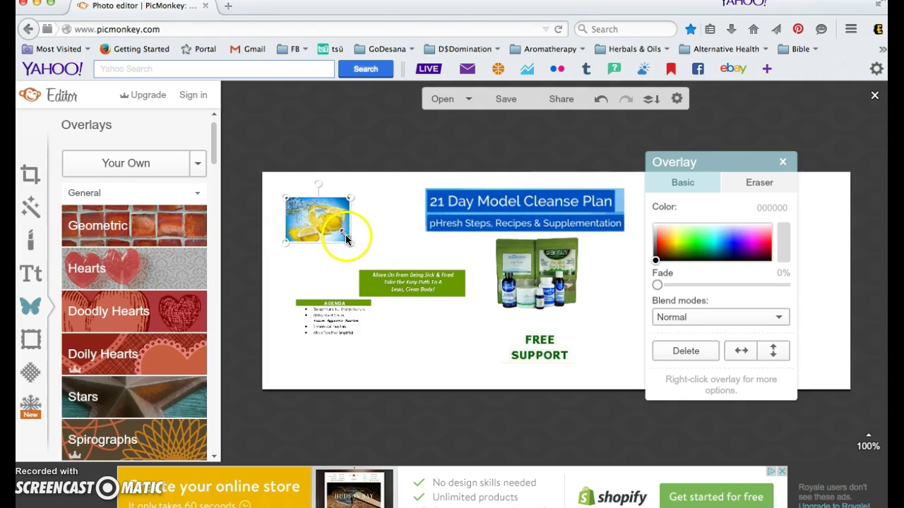
pyautogui.moveTo(350, 241); pyautogui.dragTo(386, 261)
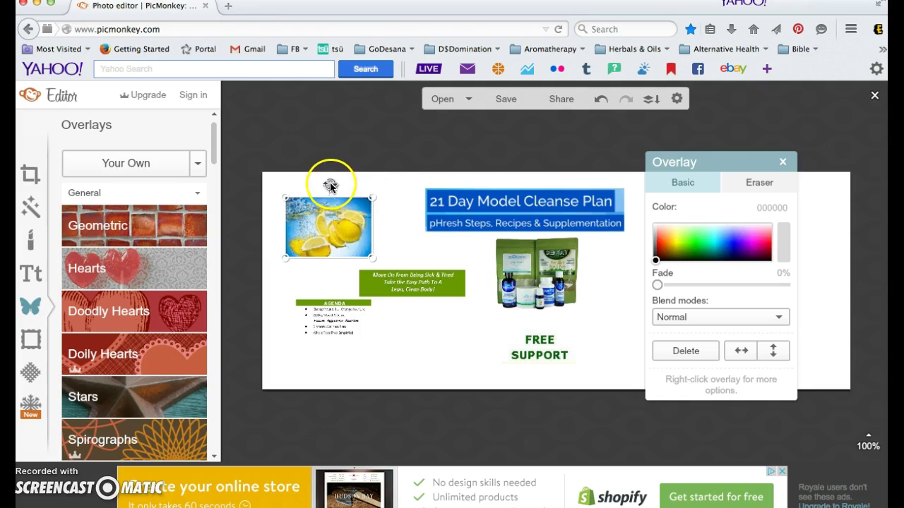
pyautogui.moveTo(329, 184); pyautogui.dragTo(313, 195)
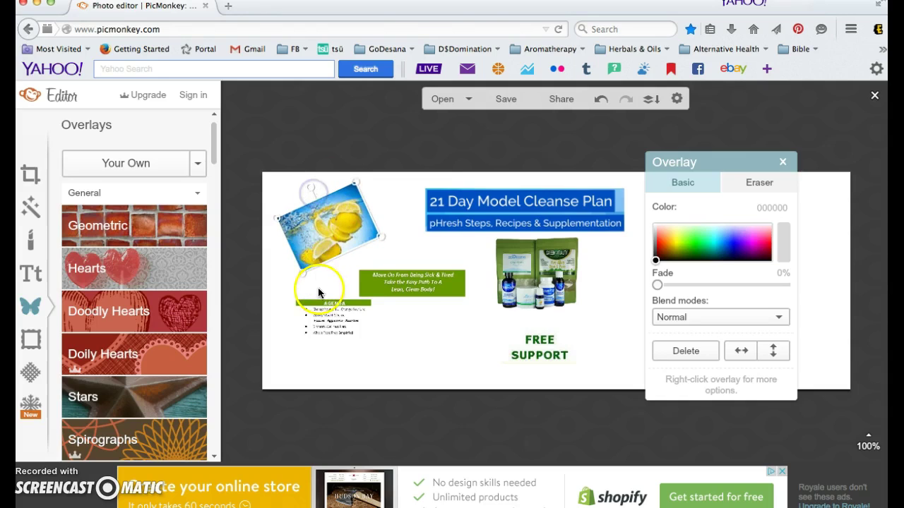
# Move the green banner near FREE SUPPORT, double the AGENDA size and place it under the lemon.
pyautogui.moveTo(392, 286); pyautogui.dragTo(453, 332)
pyautogui.click(345, 324)
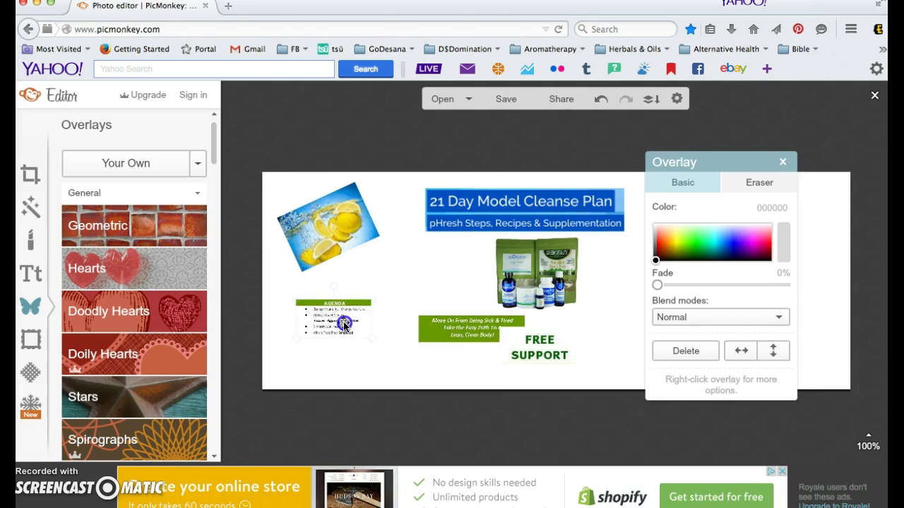
pyautogui.moveTo(373, 299); pyautogui.dragTo(448, 281)
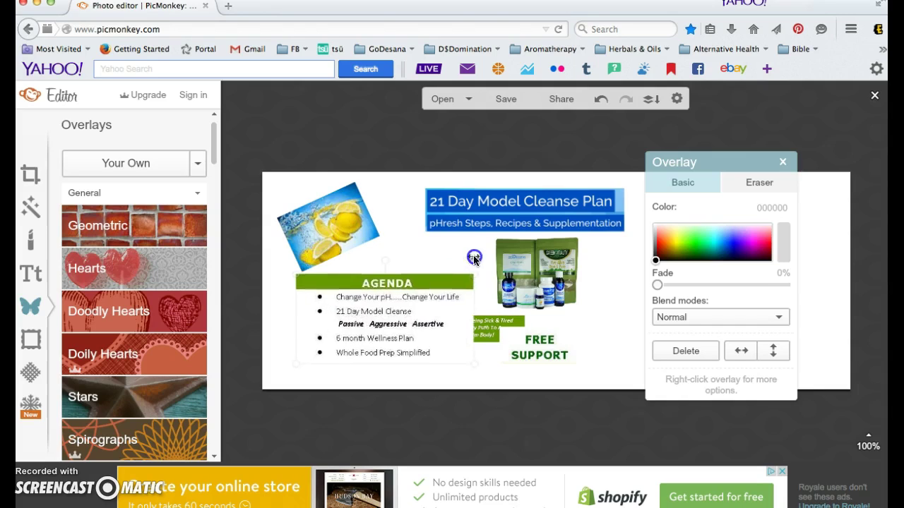
pyautogui.click(400, 303)
pyautogui.moveTo(400, 304); pyautogui.dragTo(375, 285)
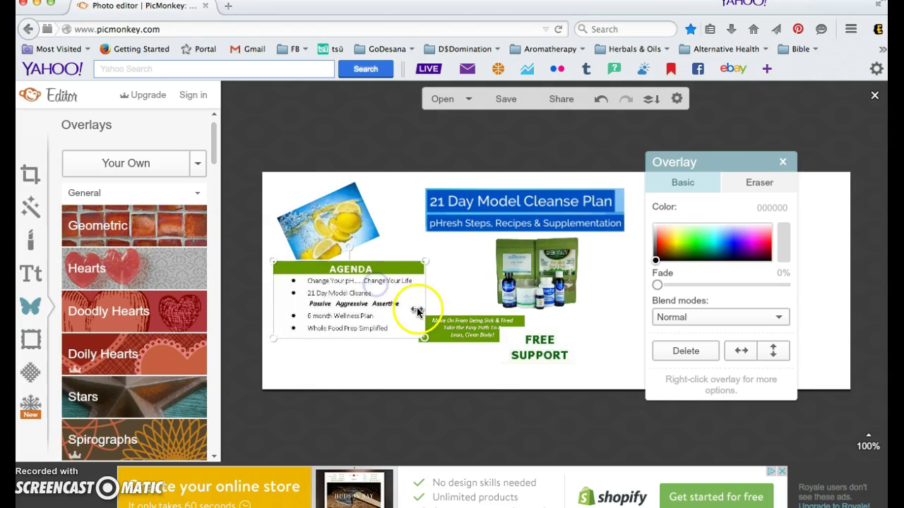
# Move the green banner to the top right, FREE PROGRAM below it, and enlarge the blue flyer.
pyautogui.click(784, 165)
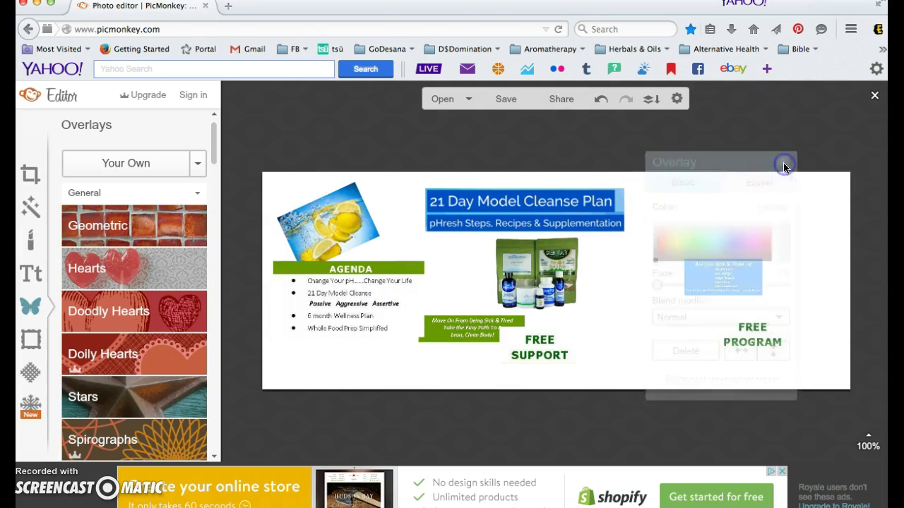
pyautogui.click(447, 326)
pyautogui.moveTo(451, 332); pyautogui.dragTo(664, 242)
pyautogui.moveTo(706, 281); pyautogui.dragTo(651, 304)
pyautogui.moveTo(745, 344); pyautogui.dragTo(763, 269)
pyautogui.moveTo(682, 299); pyautogui.dragTo(767, 298)
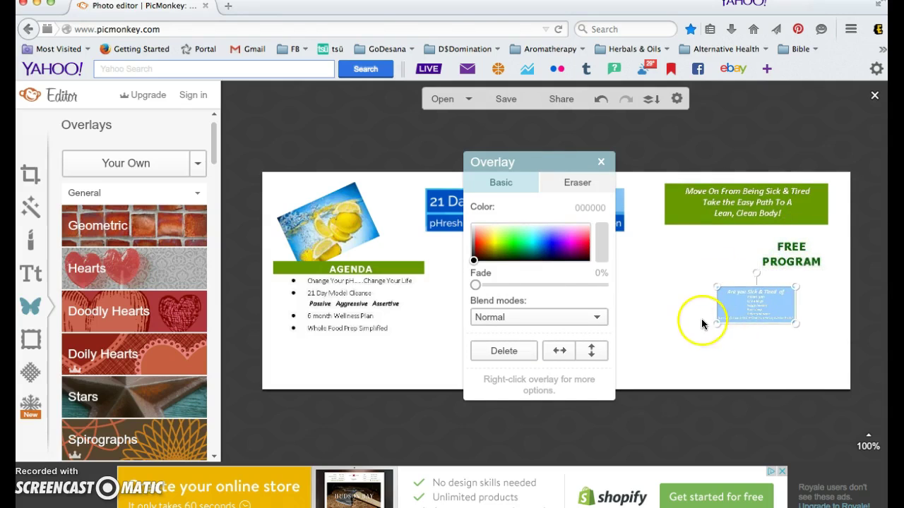
pyautogui.moveTo(714, 323); pyautogui.dragTo(739, 315)
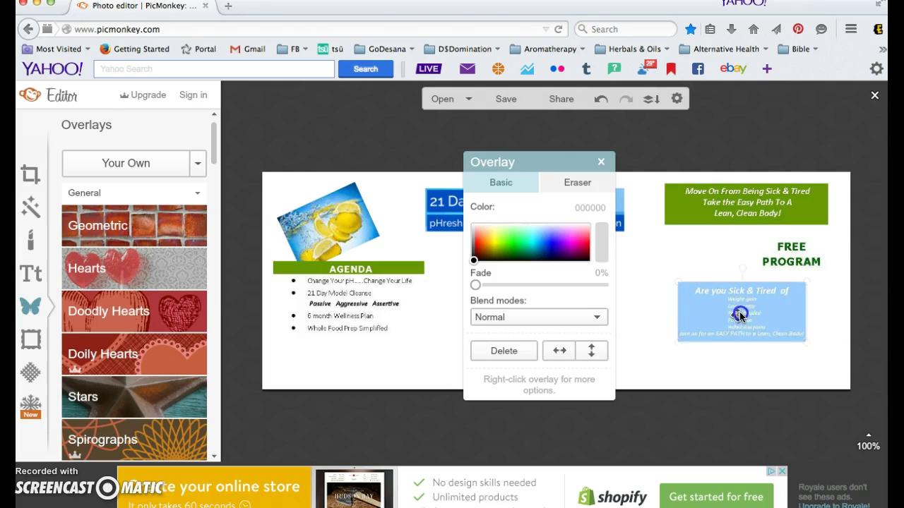
# Place FREE SUPPORT beside FREE PROGRAM, then slightly enlarge and lower the AGENDA.
pyautogui.click(600, 162)
pyautogui.click(534, 350)
pyautogui.moveTo(534, 351); pyautogui.dragTo(701, 259)
pyautogui.click(373, 302)
pyautogui.moveTo(425, 343); pyautogui.dragTo(436, 353)
pyautogui.moveTo(379, 308); pyautogui.dragTo(379, 318)
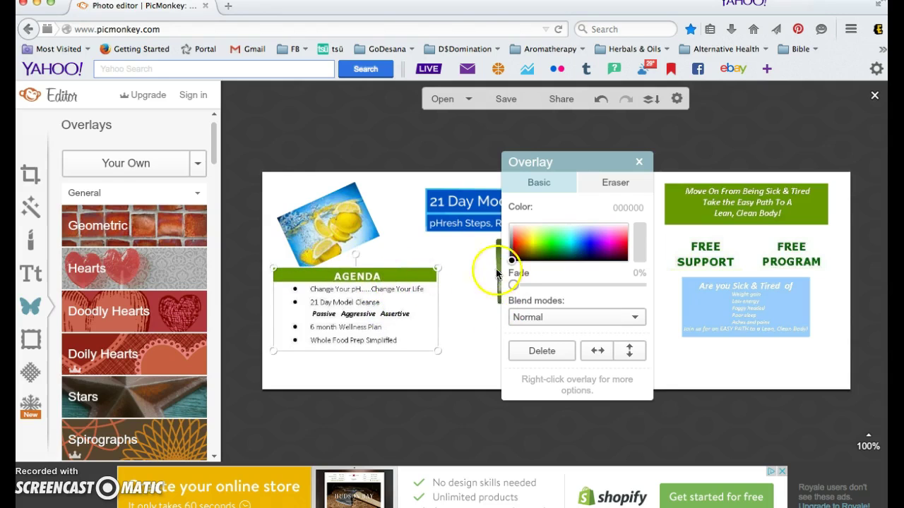
pyautogui.click(637, 164)
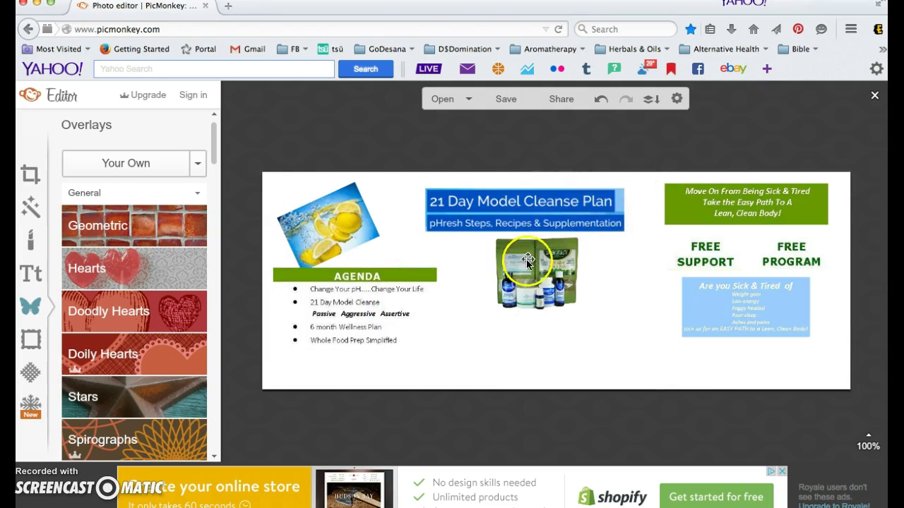
# Enlarge the product photo and nudge it slightly left.
pyautogui.click(553, 270)
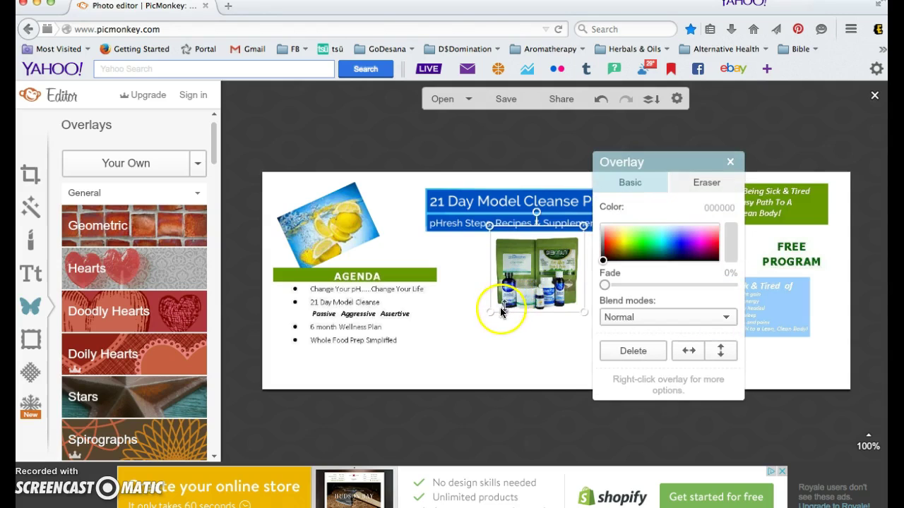
pyautogui.moveTo(482, 317); pyautogui.dragTo(470, 319)
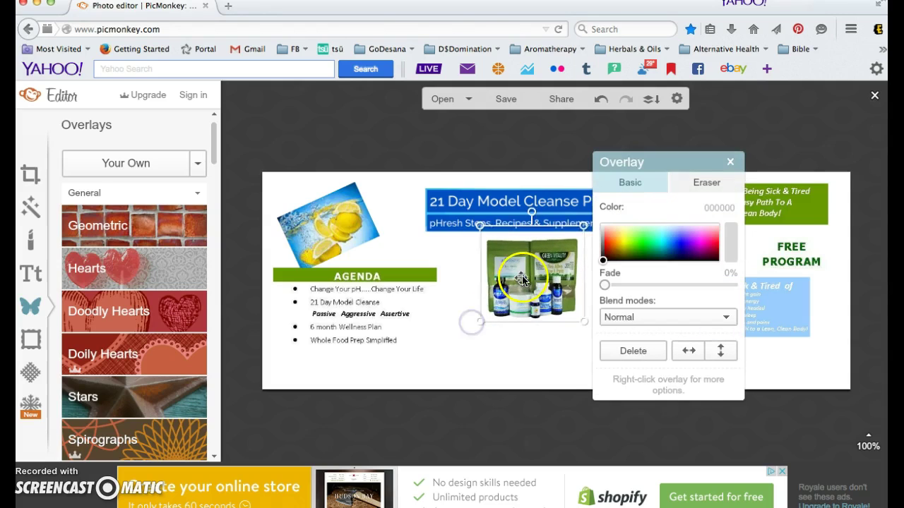
pyautogui.moveTo(522, 278); pyautogui.dragTo(517, 275)
# Enlarge the '21 Day Model Cleanse Plan' headline and centre it at the top.
pyautogui.click(494, 200)
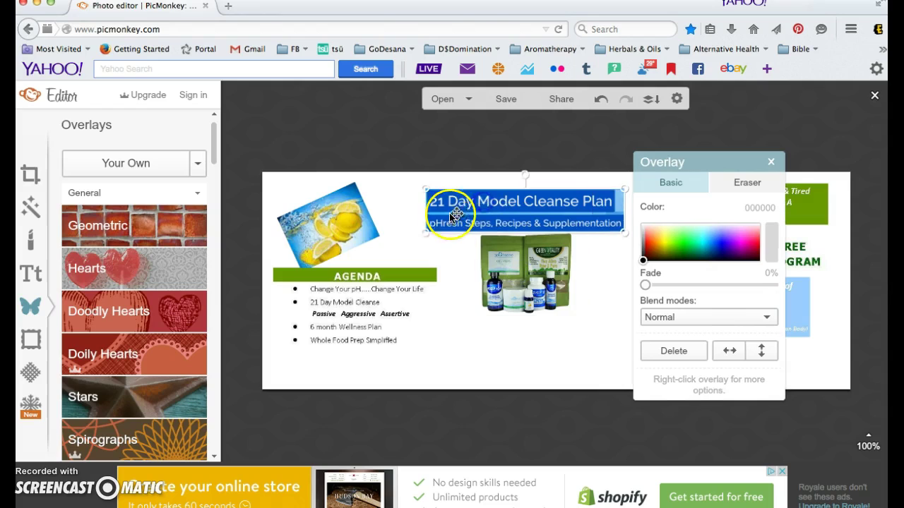
pyautogui.moveTo(423, 230); pyautogui.dragTo(397, 244)
pyautogui.moveTo(519, 208); pyautogui.dragTo(534, 205)
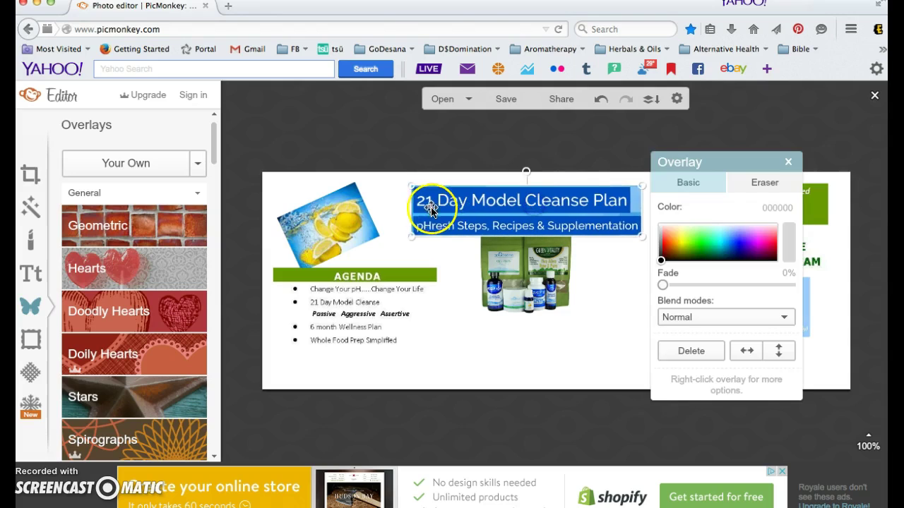
pyautogui.moveTo(413, 240); pyautogui.dragTo(395, 245)
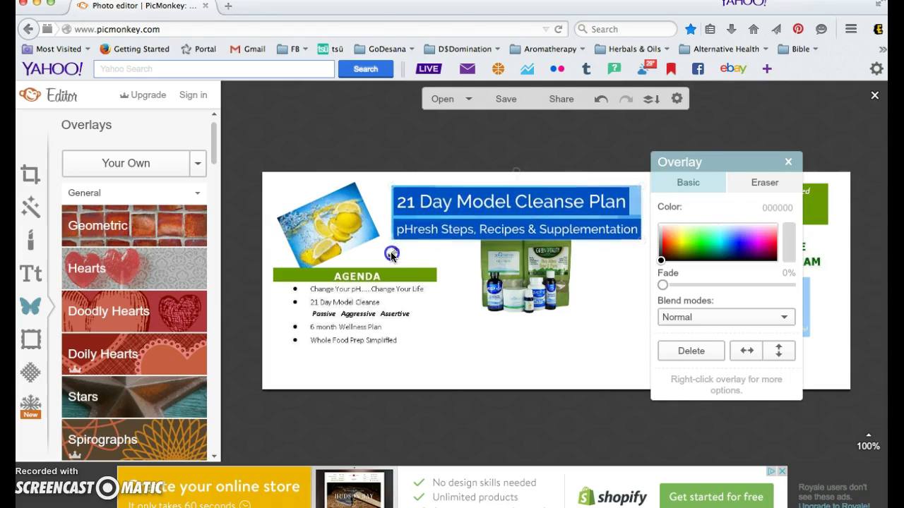
pyautogui.moveTo(462, 206); pyautogui.dragTo(480, 211)
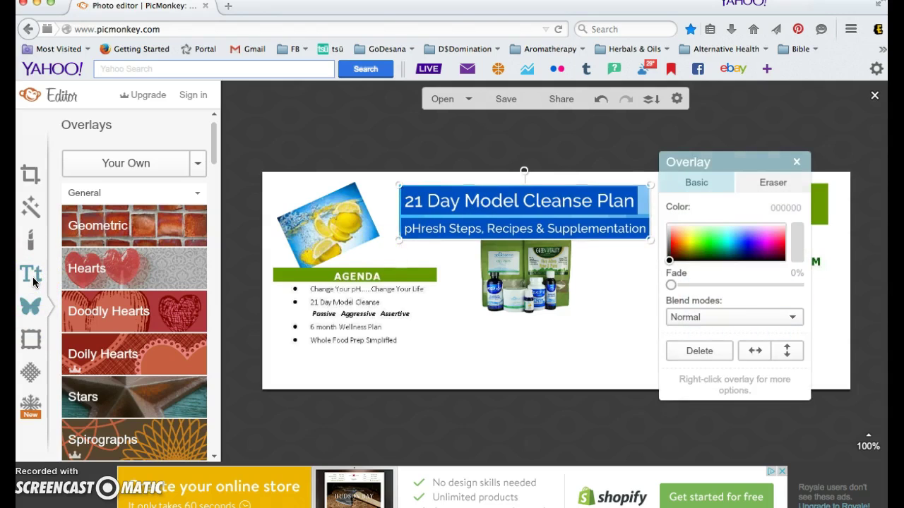
# Add a Francois One text box and move it below the agenda list.
pyautogui.click(34, 252)
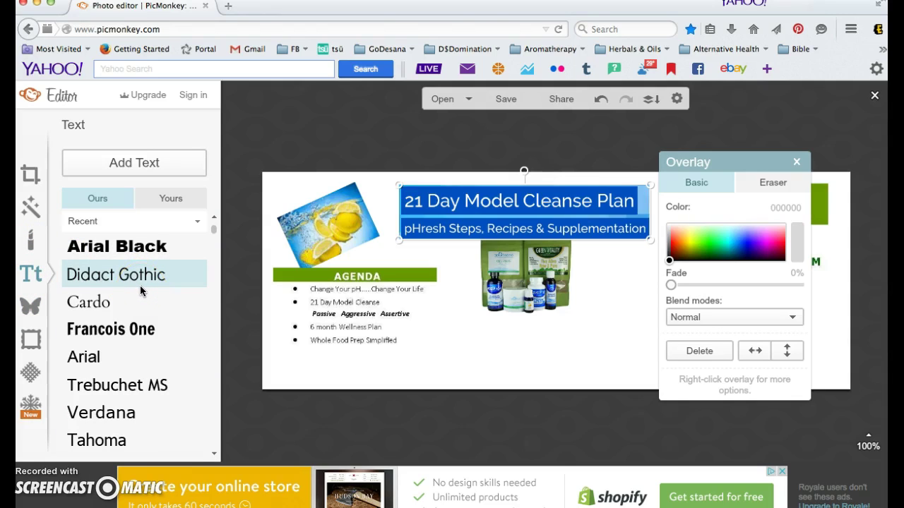
pyautogui.click(142, 324)
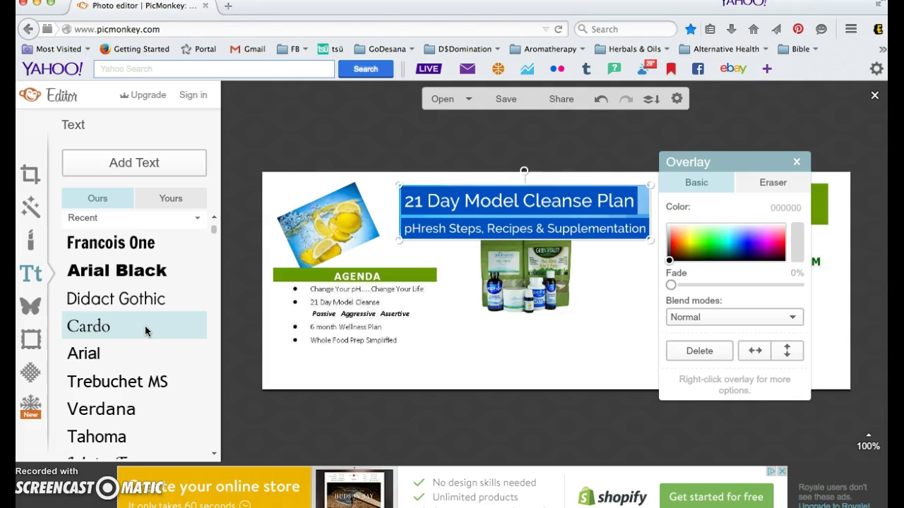
pyautogui.click(162, 165)
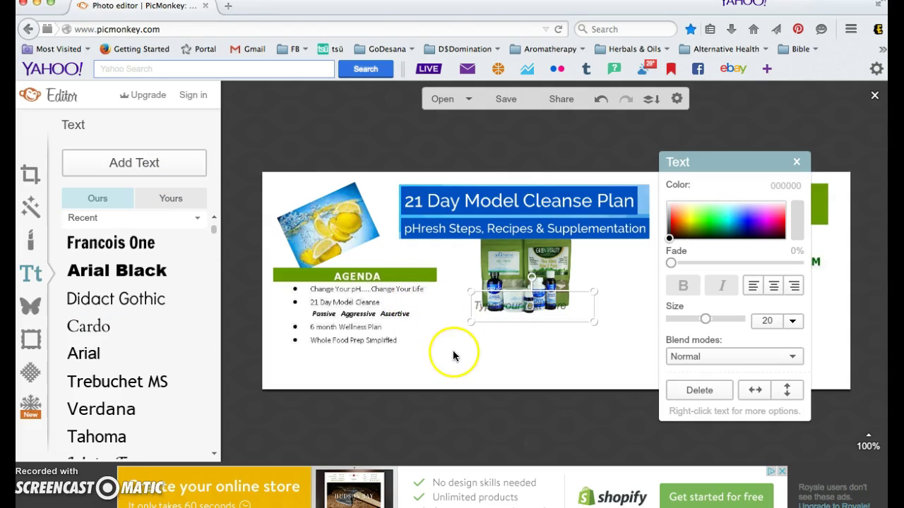
pyautogui.moveTo(480, 321); pyautogui.dragTo(438, 364)
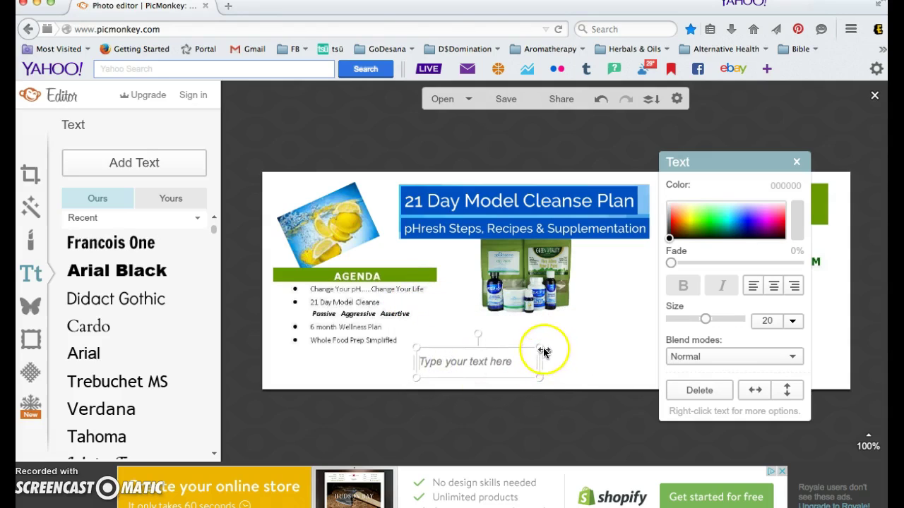
# Widen the text box across the bottom of the cover and place the caret inside.
pyautogui.moveTo(541, 364); pyautogui.dragTo(599, 363)
pyautogui.moveTo(732, 361); pyautogui.dragTo(750, 360)
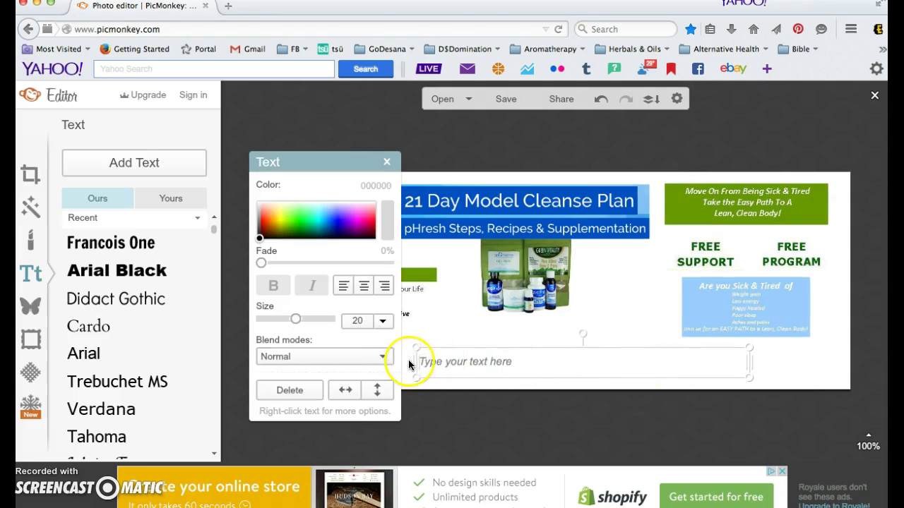
pyautogui.moveTo(415, 361); pyautogui.dragTo(370, 363)
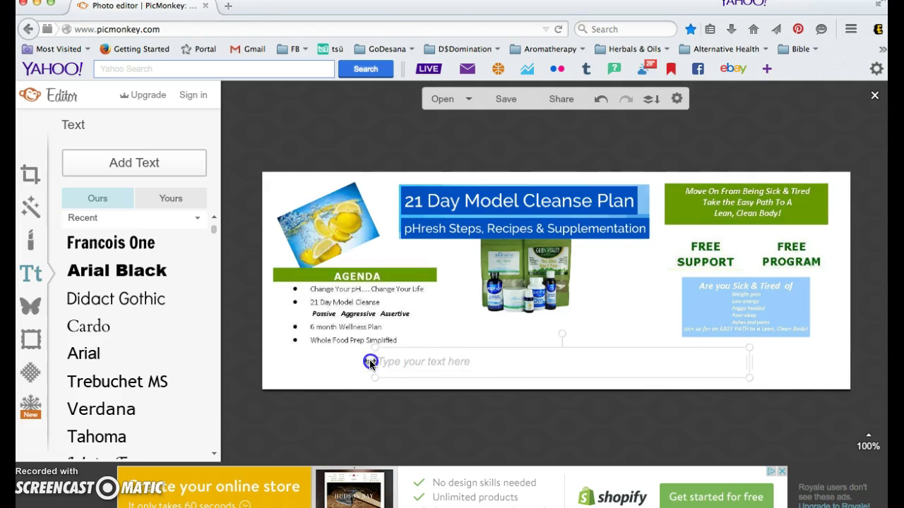
pyautogui.click(472, 362)
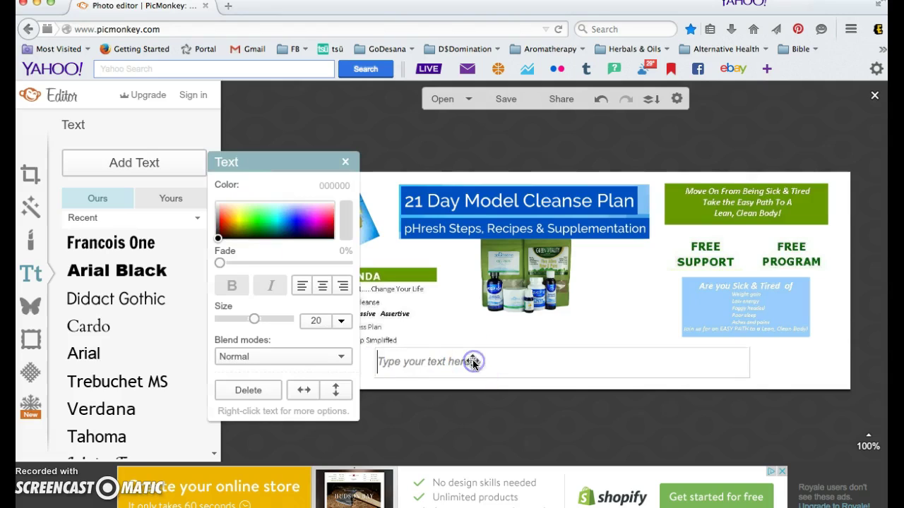
# Type the first line 'Learn how small changes can bring results!' in the bottom text box.
pyautogui.write('La')
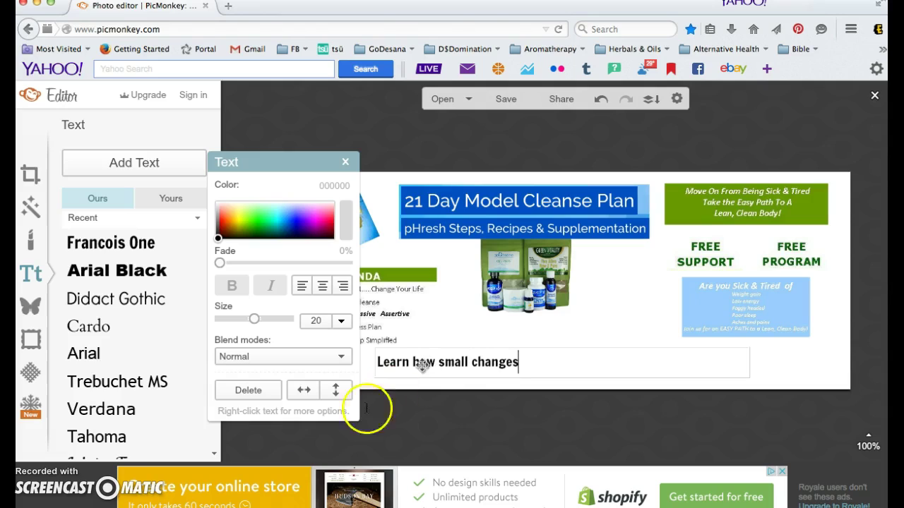
pyautogui.click(534, 363)
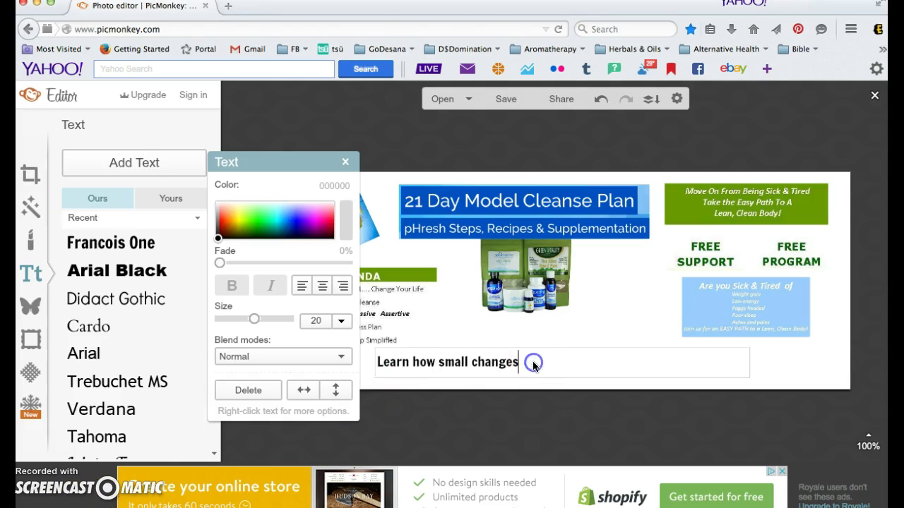
pyautogui.write('can bring results!')
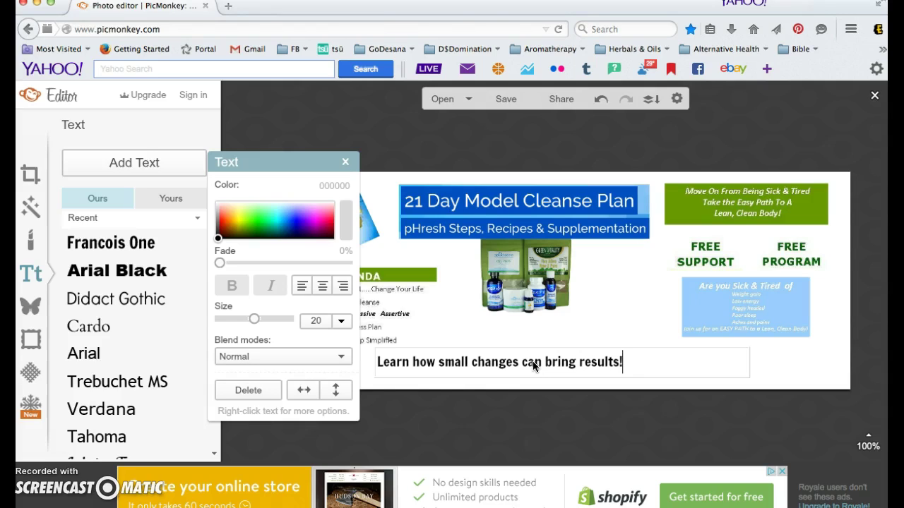
# Add a second line offering a free consultation with the contact e-mail address, fixing a typo.
pyautogui.press('Return')
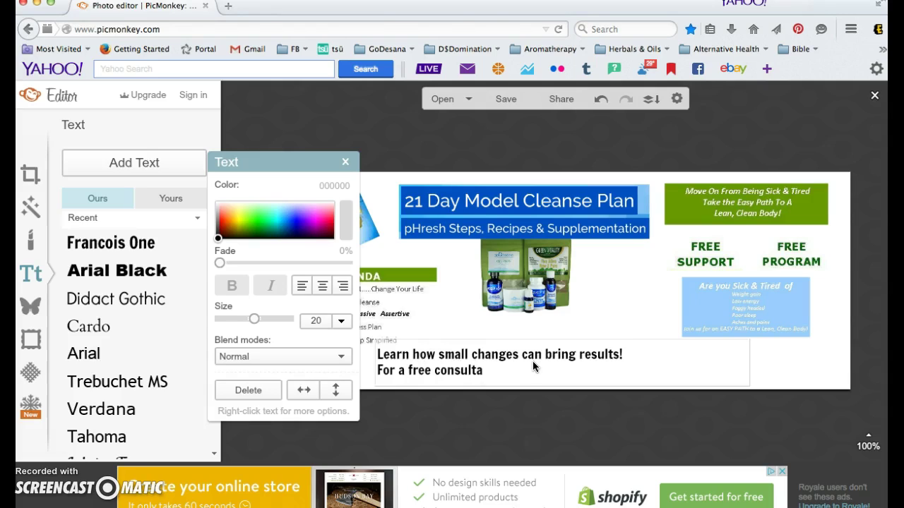
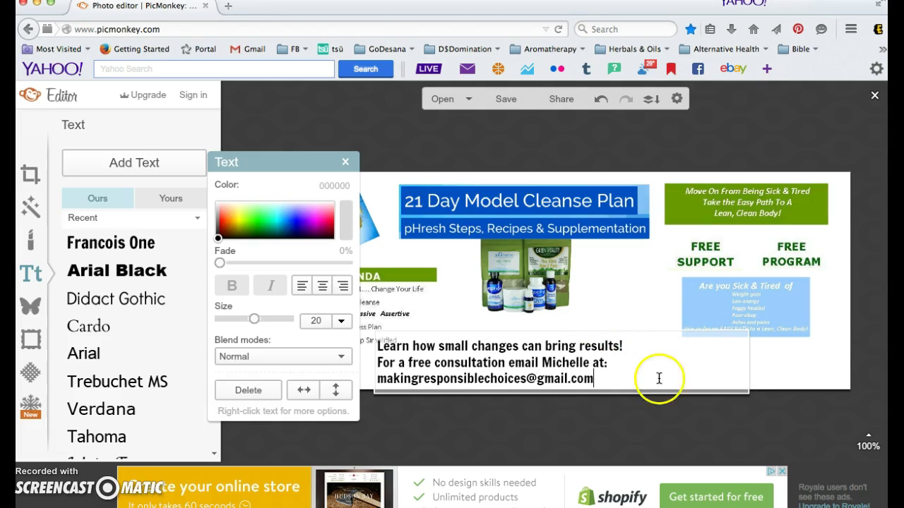
# Widen the bottom text box so the address fits, then centre the two lines.
pyautogui.moveTo(751, 365); pyautogui.dragTo(844, 363)
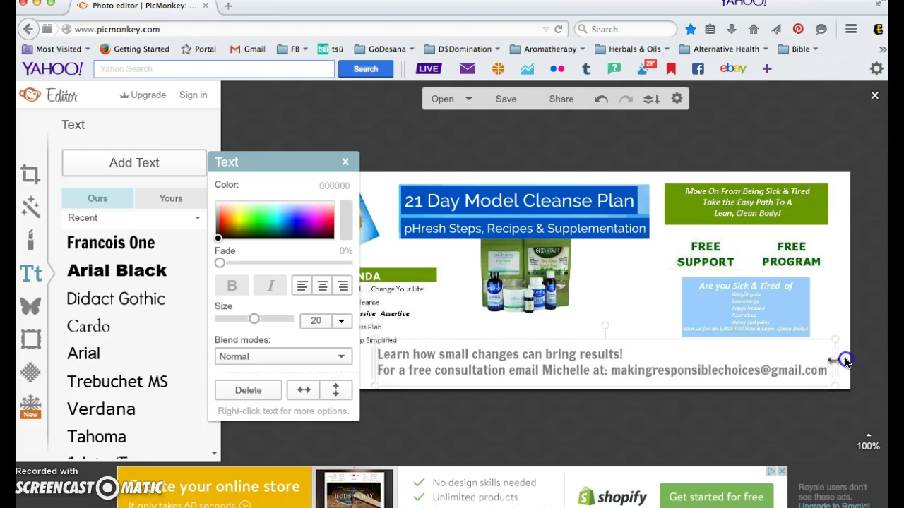
pyautogui.click(377, 355)
pyautogui.click(378, 354)
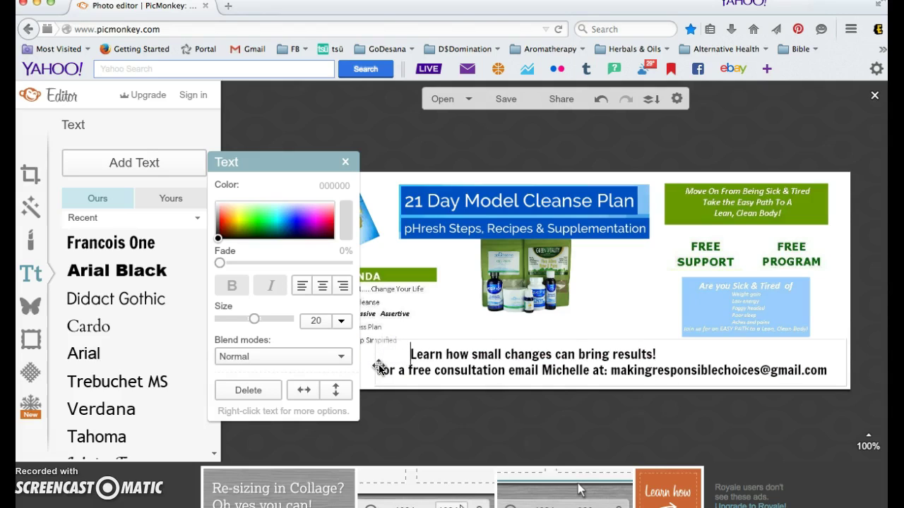
pyautogui.click(413, 358)
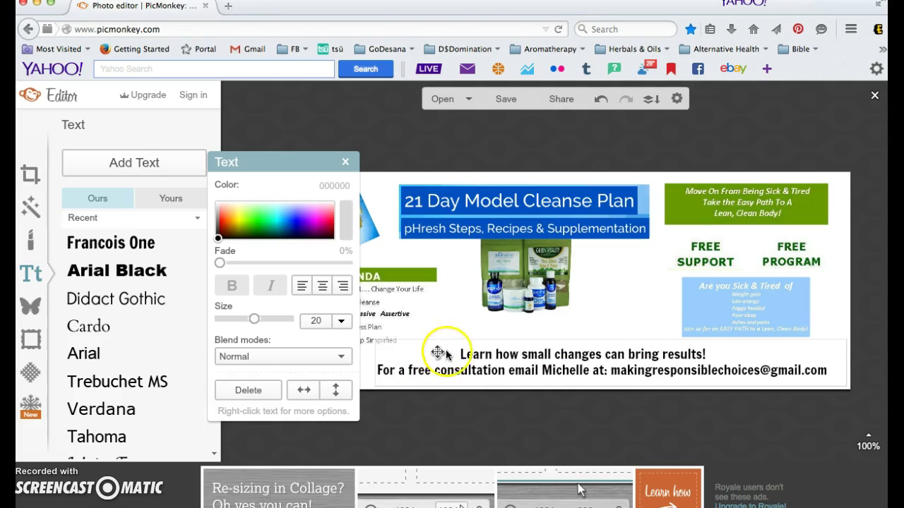
pyautogui.click(486, 357)
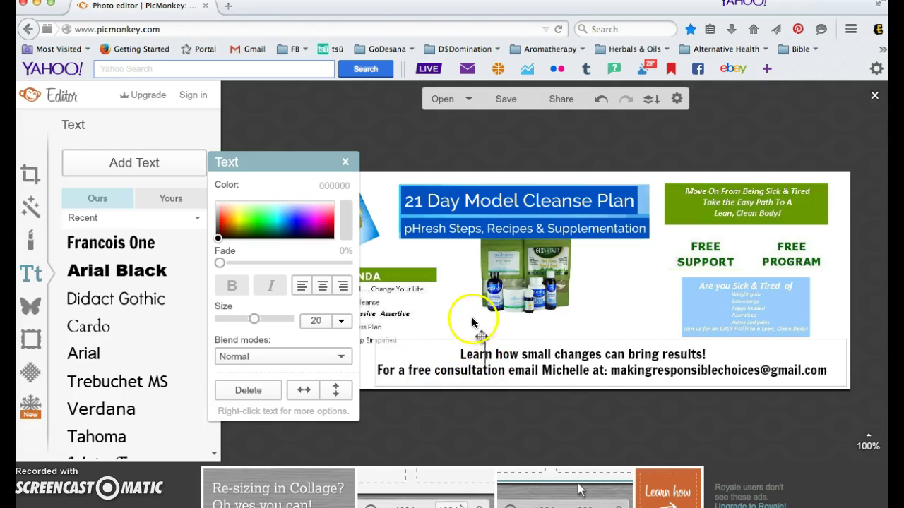
pyautogui.click(524, 357)
pyautogui.moveTo(524, 357); pyautogui.dragTo(479, 352)
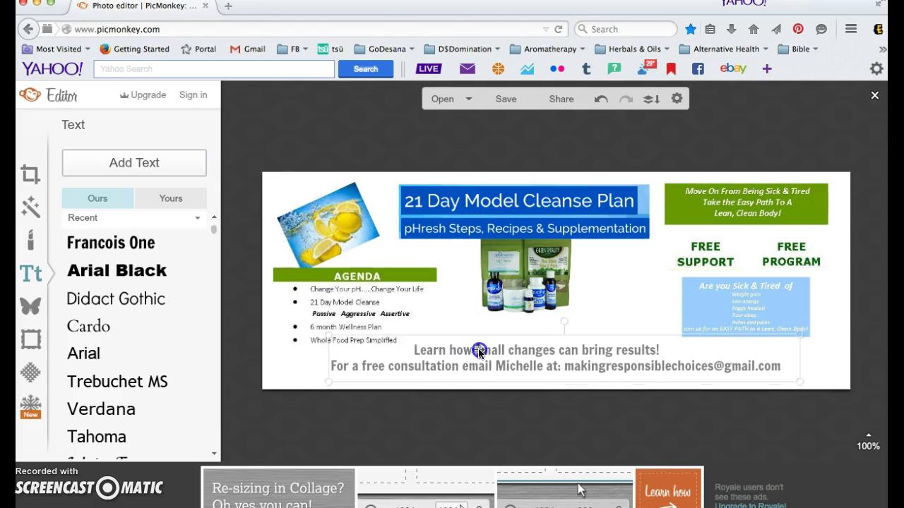
pyautogui.click(628, 305)
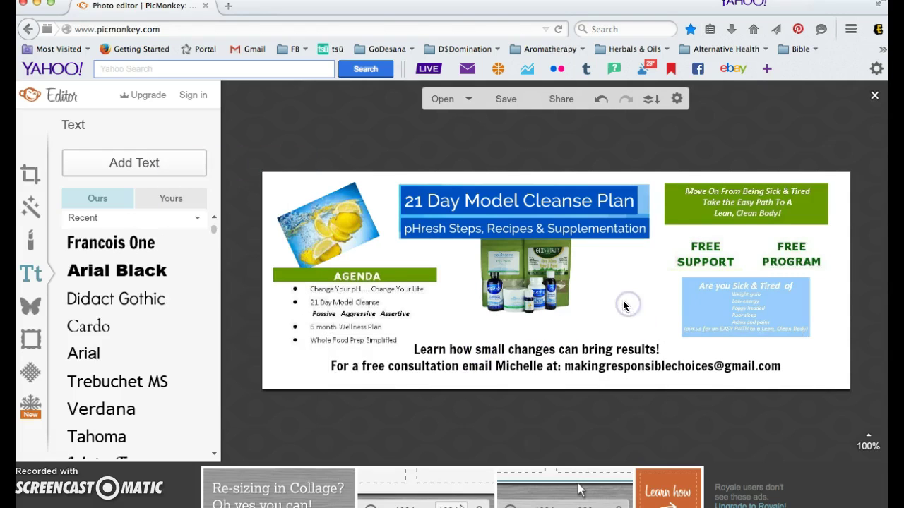
# Enlarge the AGENDA overlay, shifting it left, and rotate the lemon photo to reduce its tilt.
pyautogui.click(308, 297)
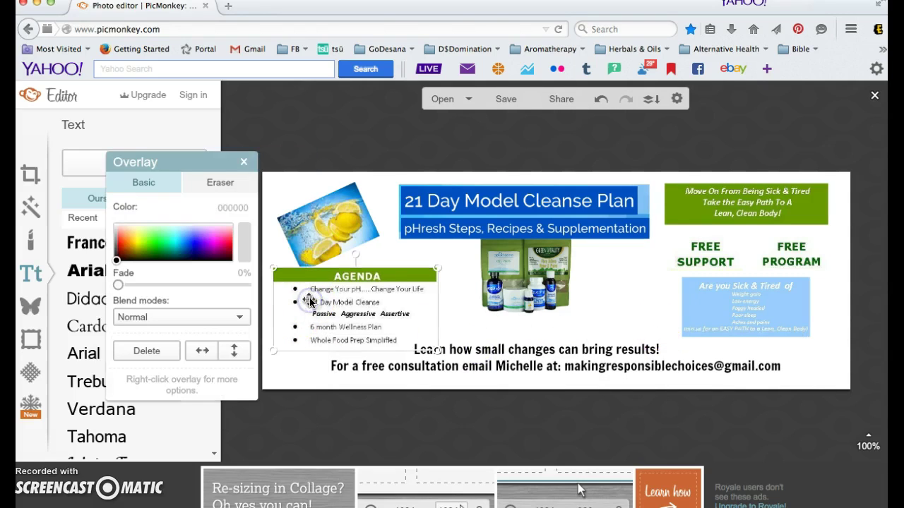
pyautogui.moveTo(437, 268); pyautogui.dragTo(455, 260)
pyautogui.click(358, 284)
pyautogui.moveTo(358, 283); pyautogui.dragTo(349, 283)
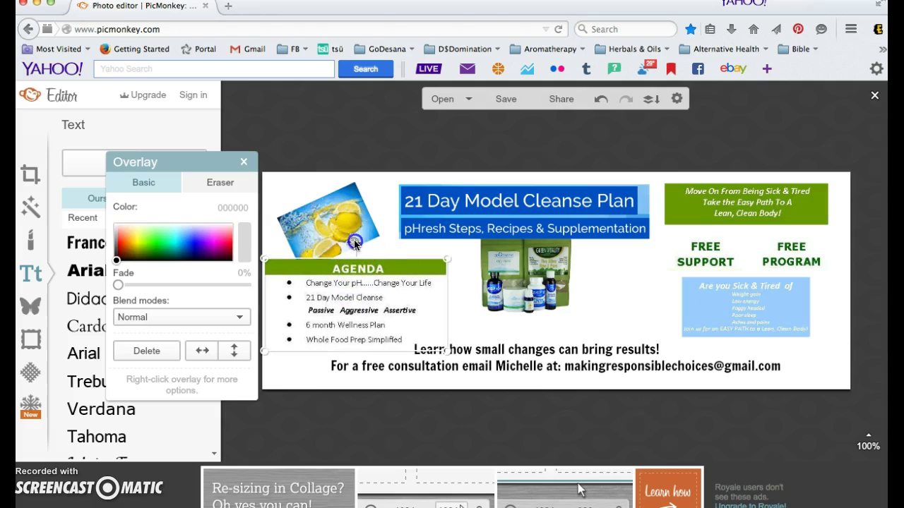
pyautogui.click(355, 192)
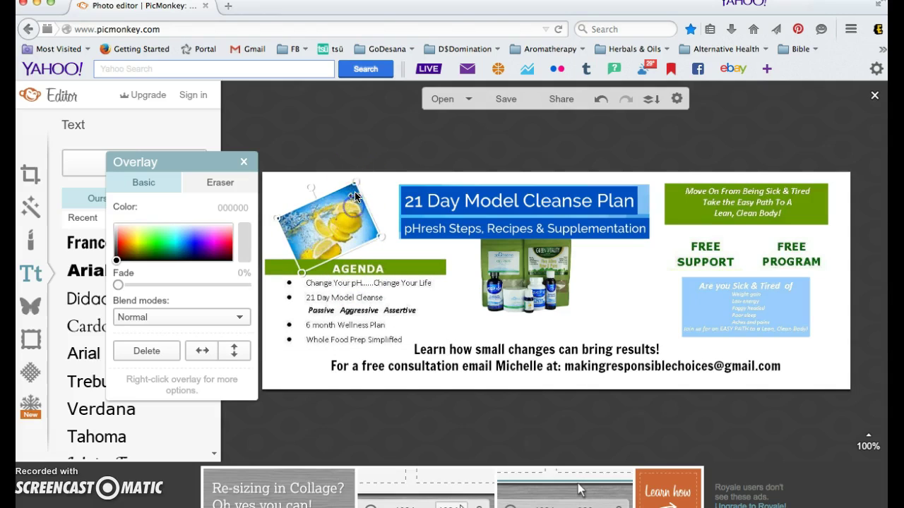
pyautogui.moveTo(357, 182); pyautogui.dragTo(370, 170)
# Enlarge the blue 'Are you Sick & Tired of' box and widen the green 'Move On' banner.
pyautogui.click(698, 334)
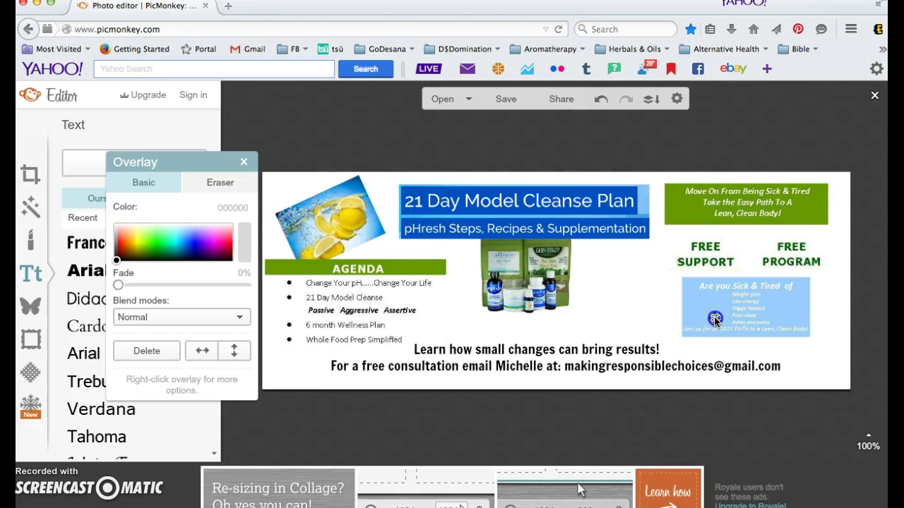
pyautogui.moveTo(678, 341); pyautogui.dragTo(662, 348)
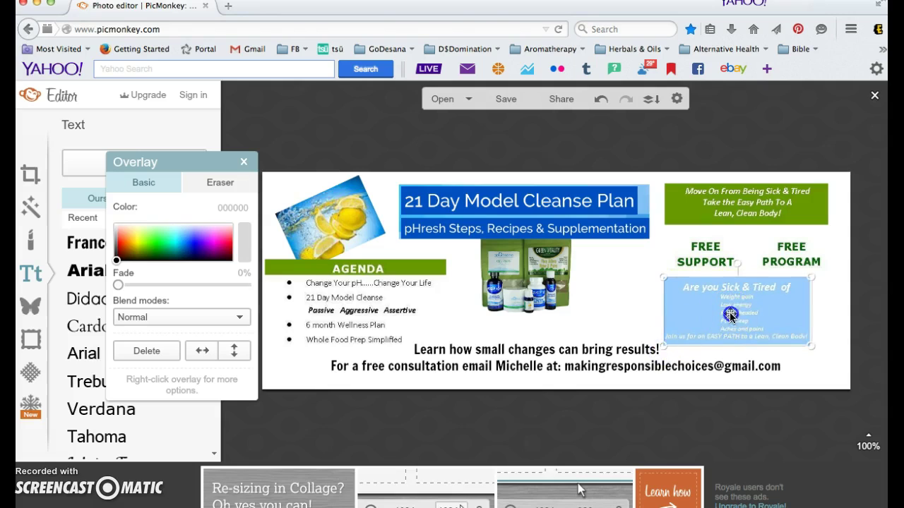
pyautogui.moveTo(724, 321); pyautogui.dragTo(731, 319)
pyautogui.click(731, 217)
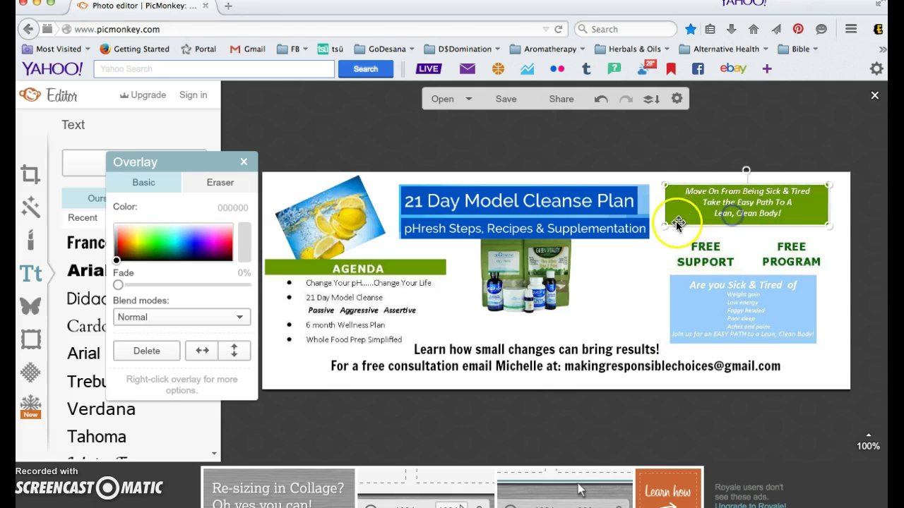
pyautogui.moveTo(666, 226); pyautogui.dragTo(646, 253)
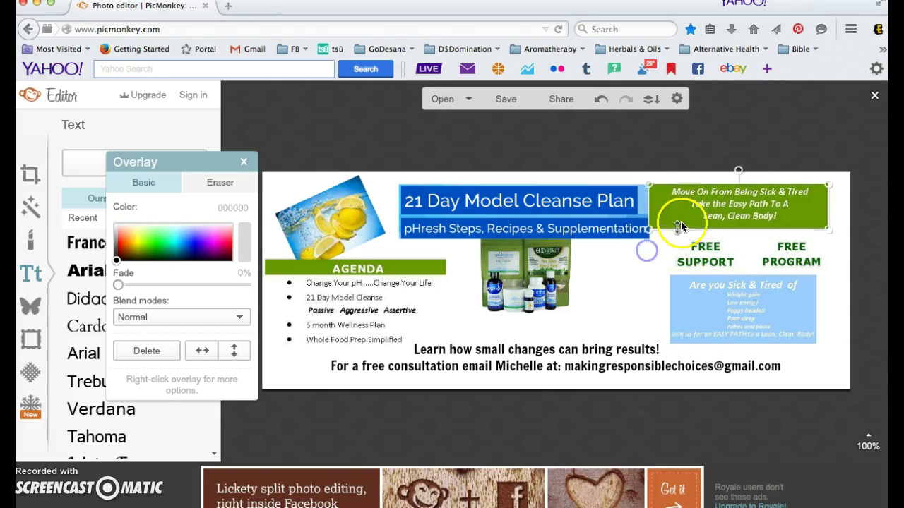
pyautogui.moveTo(687, 216); pyautogui.dragTo(695, 219)
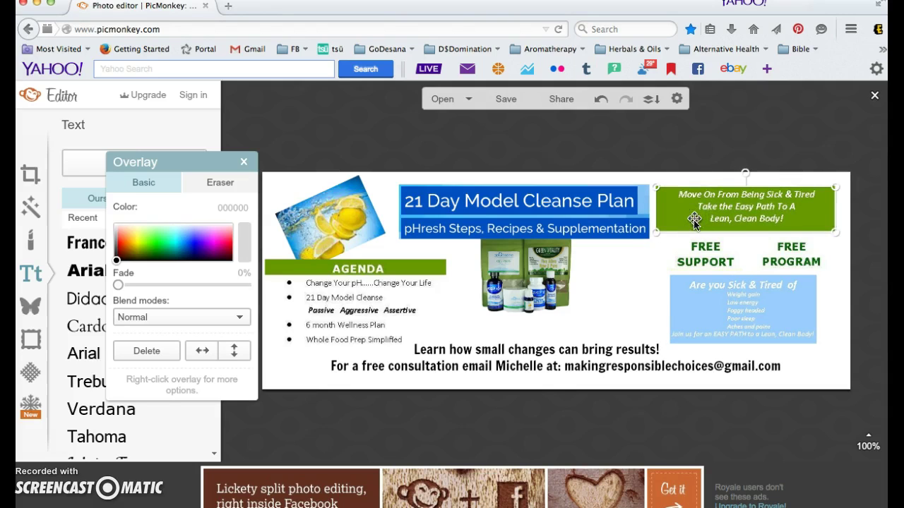
pyautogui.click(663, 426)
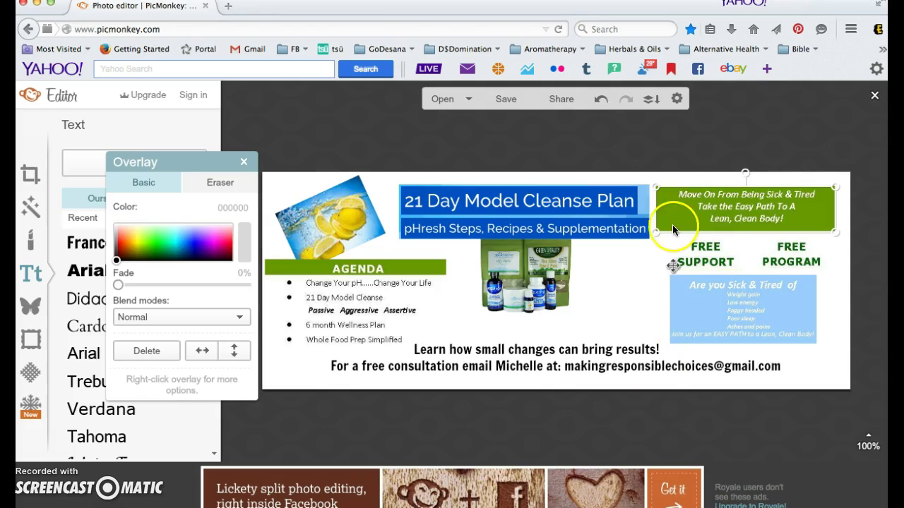
# Flatten all text and overlays into the image and show the Frames list.
pyautogui.click(652, 103)
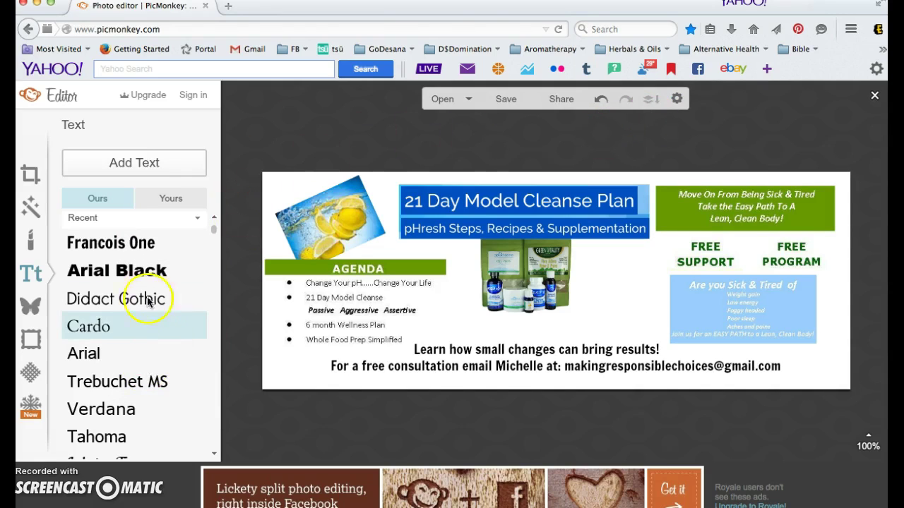
pyautogui.click(31, 342)
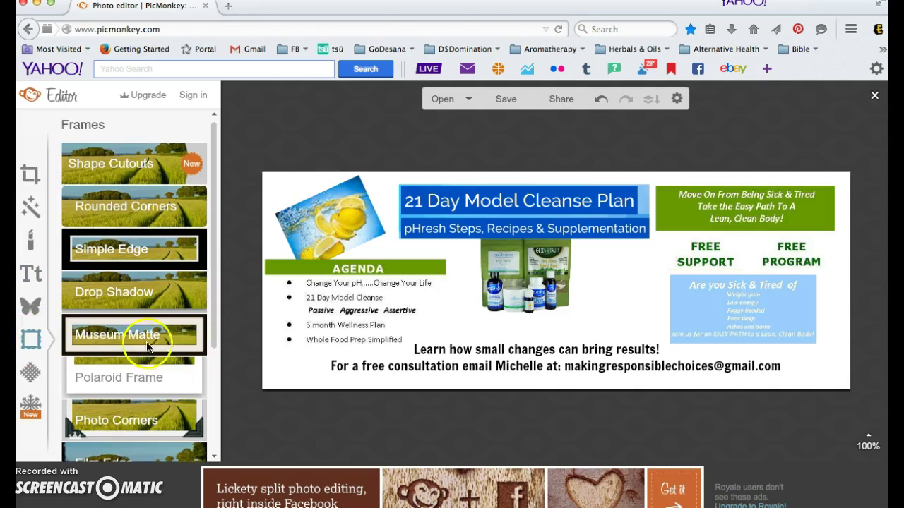
# Apply a Simple Edge frame, thickness 20, using green sampled from the product packaging.
pyautogui.click(149, 253)
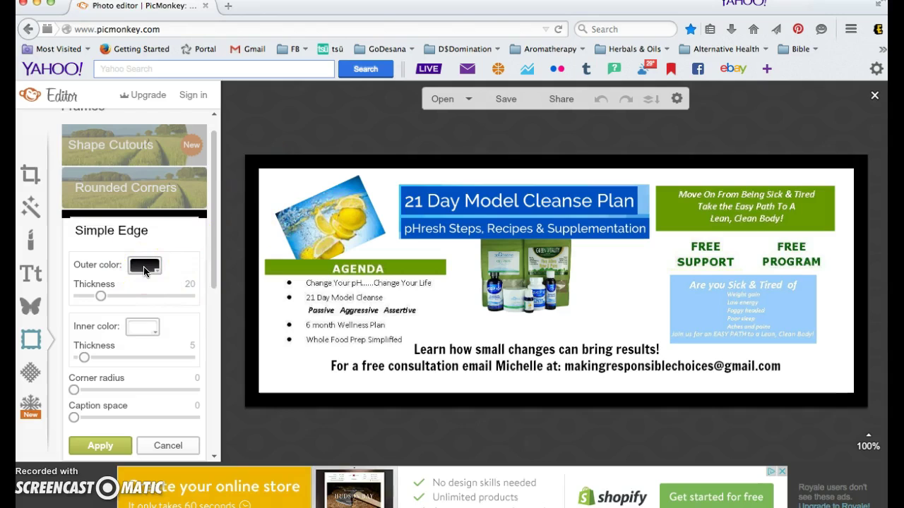
pyautogui.click(145, 266)
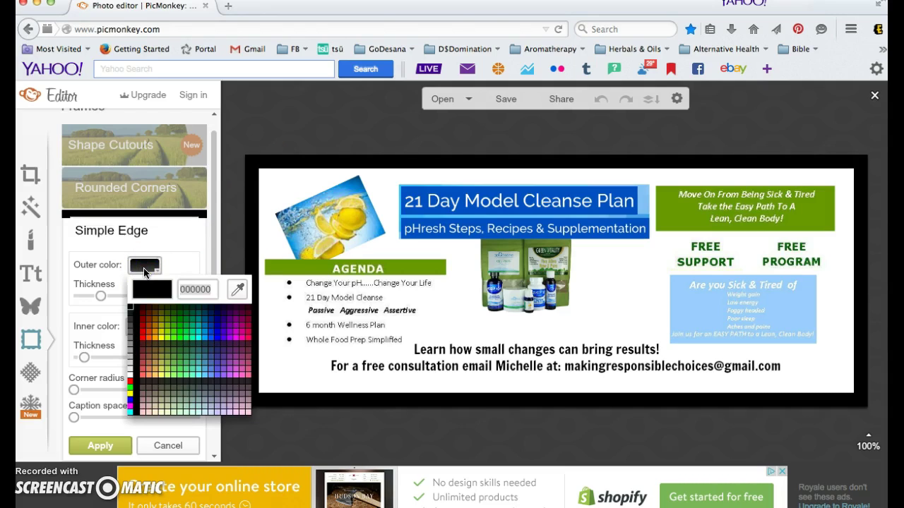
pyautogui.click(240, 290)
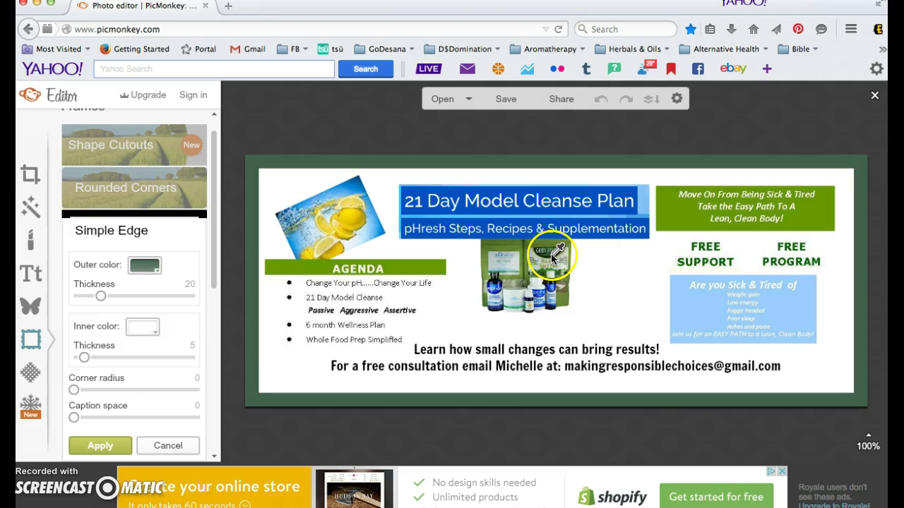
pyautogui.click(512, 244)
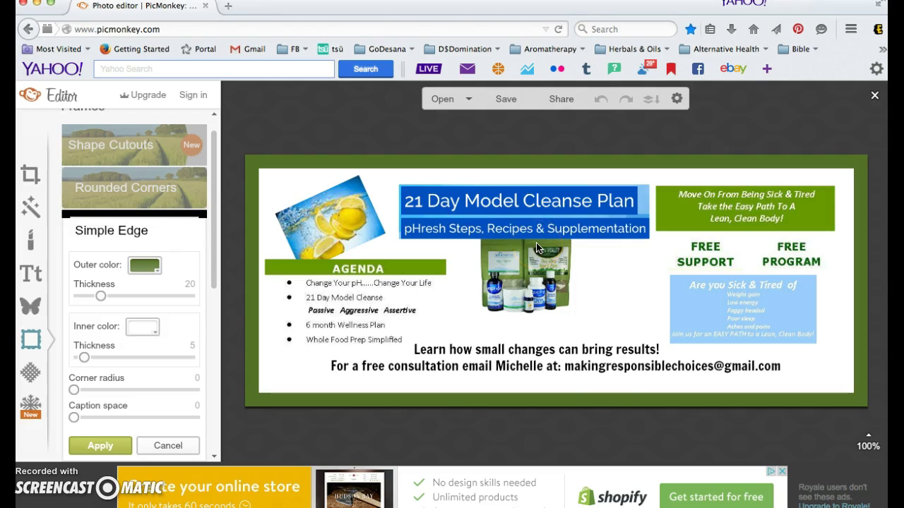
pyautogui.click(579, 368)
pyautogui.click(634, 276)
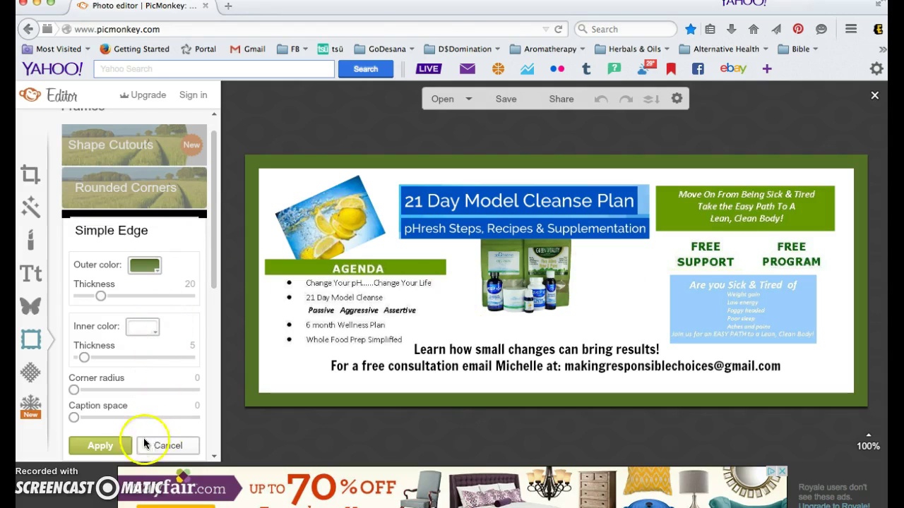
pyautogui.click(100, 445)
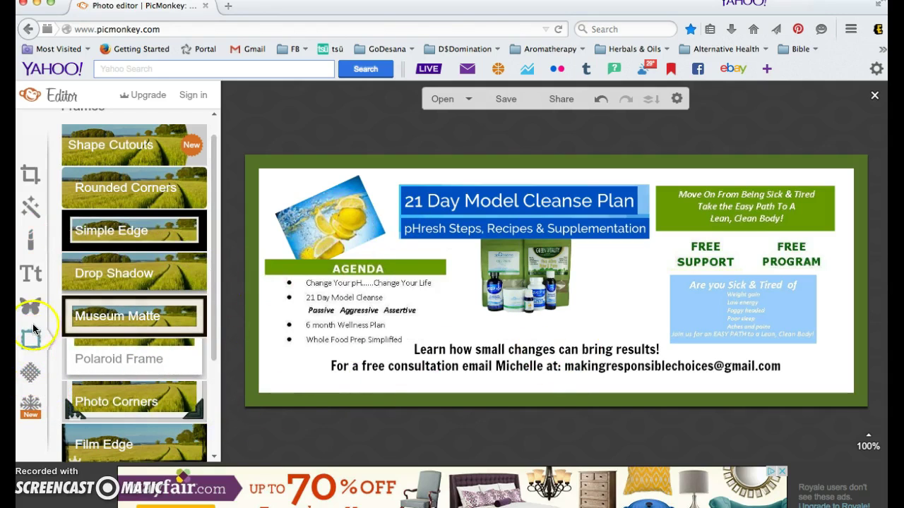
# Preview the golden, bright blue and dark blue Burst textures, then cancel.
pyautogui.click(30, 376)
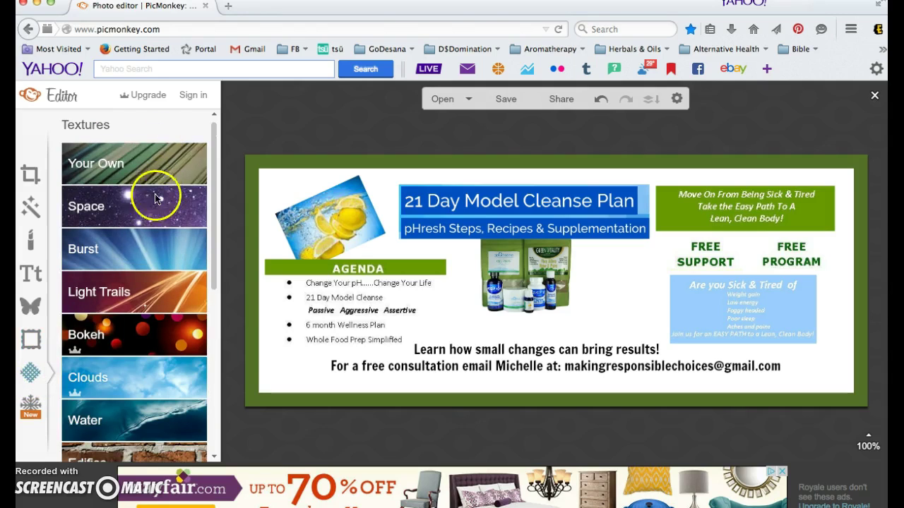
pyautogui.click(147, 248)
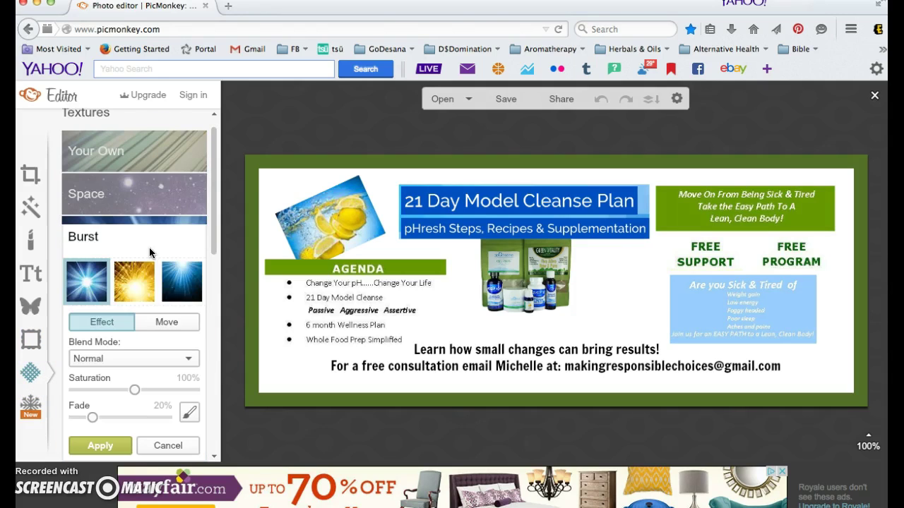
pyautogui.click(122, 288)
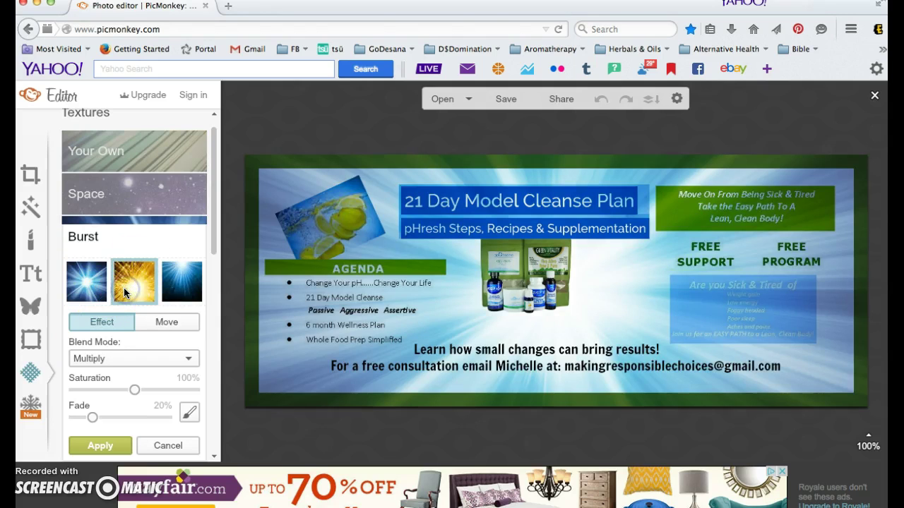
pyautogui.click(84, 289)
pyautogui.click(175, 283)
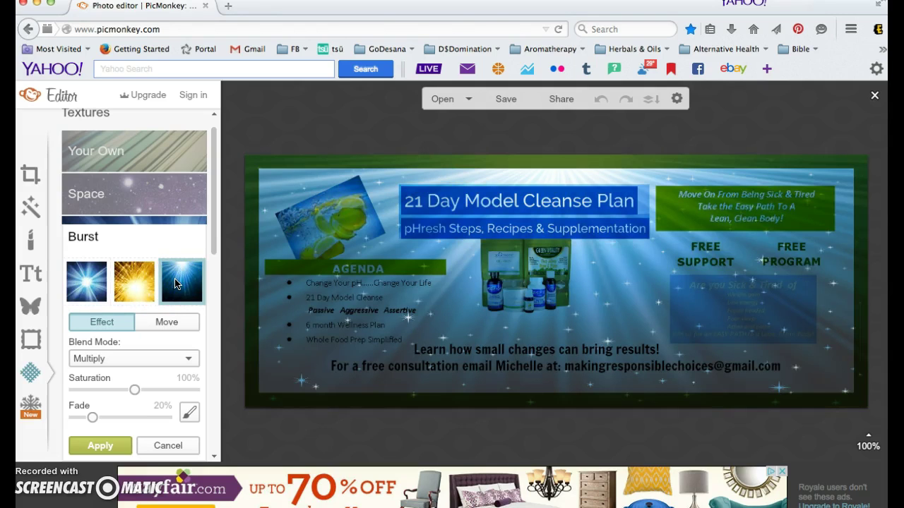
pyautogui.click(164, 447)
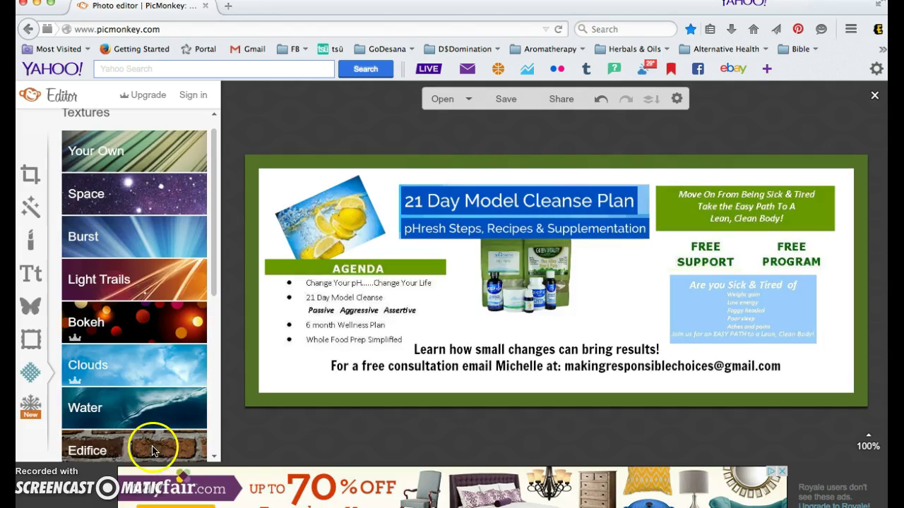
# Preview several Water textures, including droplets and rain, then cancel.
pyautogui.click(132, 413)
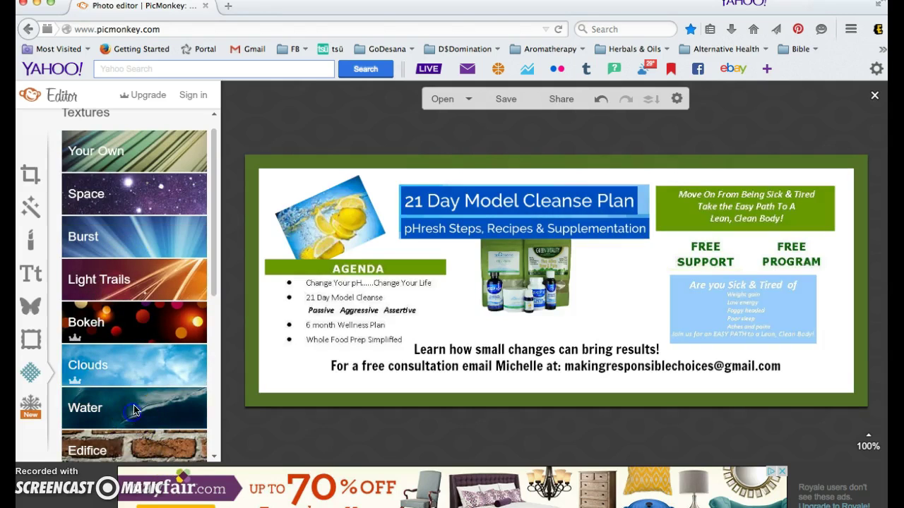
pyautogui.click(169, 276)
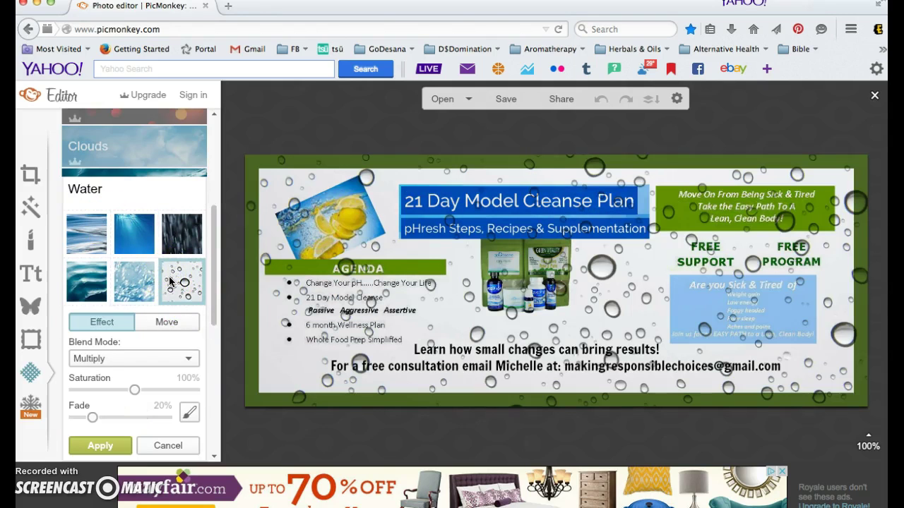
pyautogui.click(137, 281)
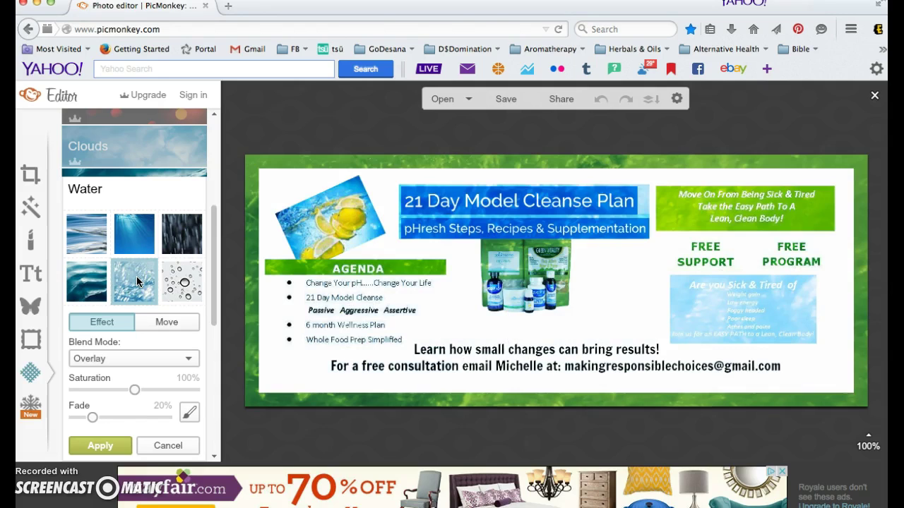
pyautogui.click(90, 295)
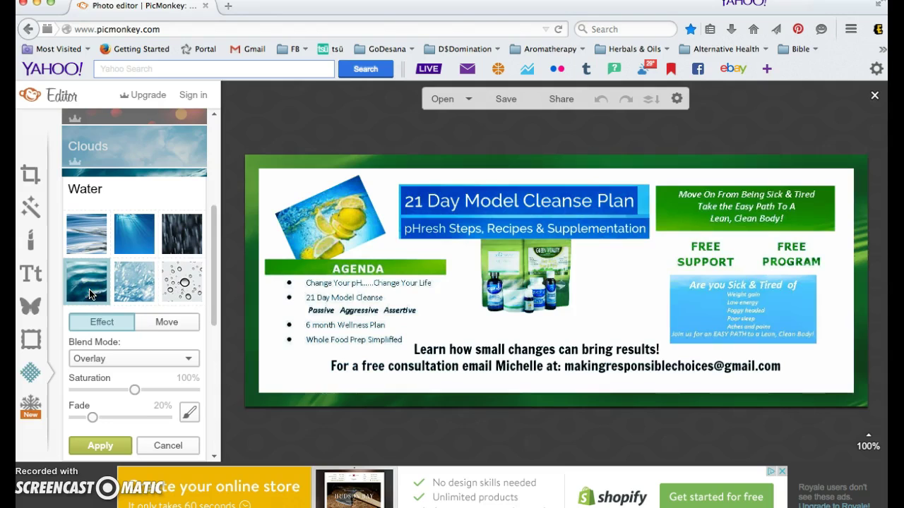
pyautogui.click(89, 234)
pyautogui.click(176, 233)
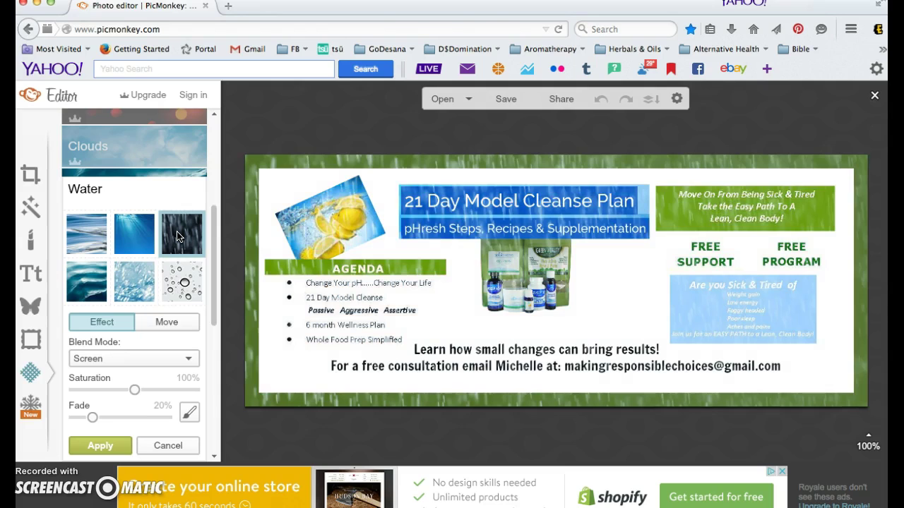
pyautogui.click(165, 446)
# Preview the scratched Boards texture and cancel it.
pyautogui.click(149, 360)
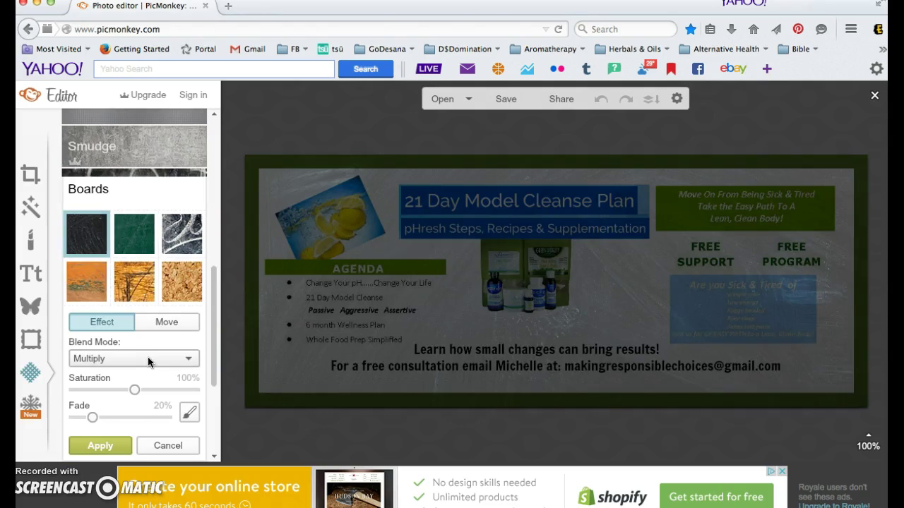
pyautogui.click(183, 235)
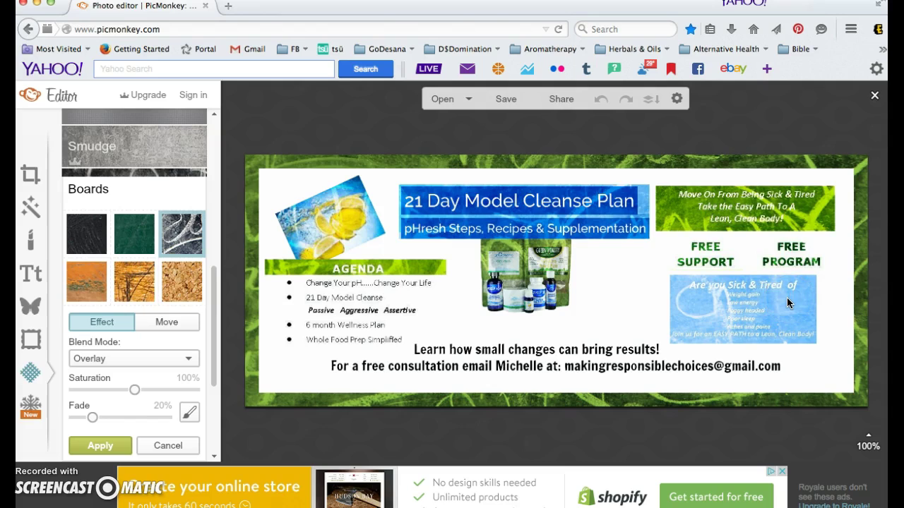
pyautogui.click(160, 446)
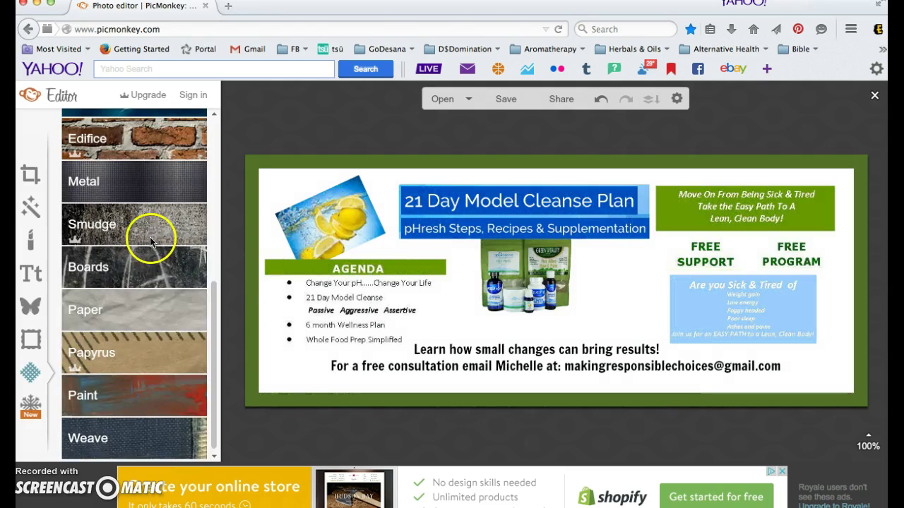
# Preview the Water texture once more and cancel it.
pyautogui.scroll(2, 149, 237)
pyautogui.click(151, 187)
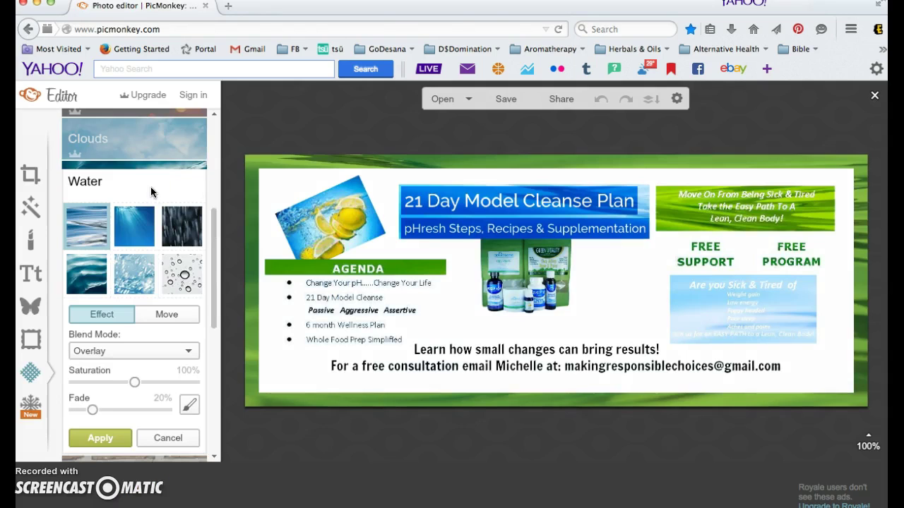
pyautogui.click(150, 440)
# Apply the first crumpled Paper texture with Multiply blending at 20% fade.
pyautogui.click(135, 401)
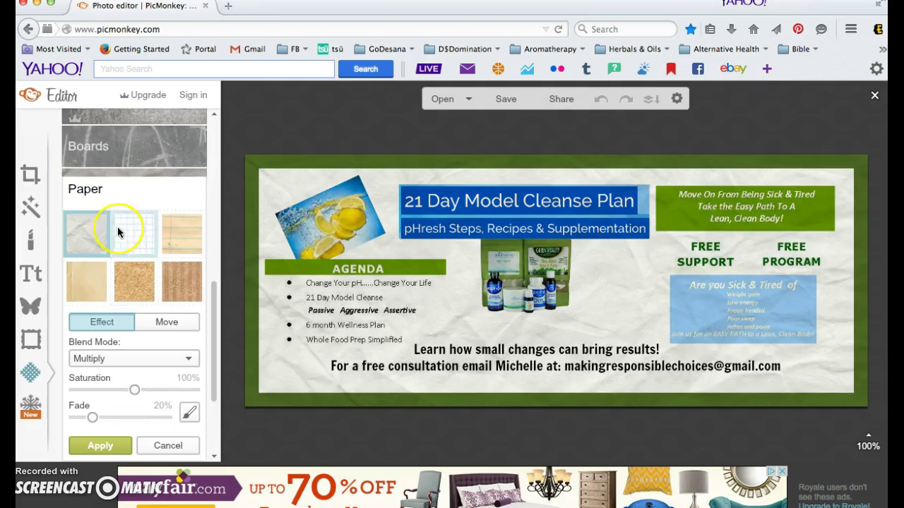
pyautogui.click(88, 235)
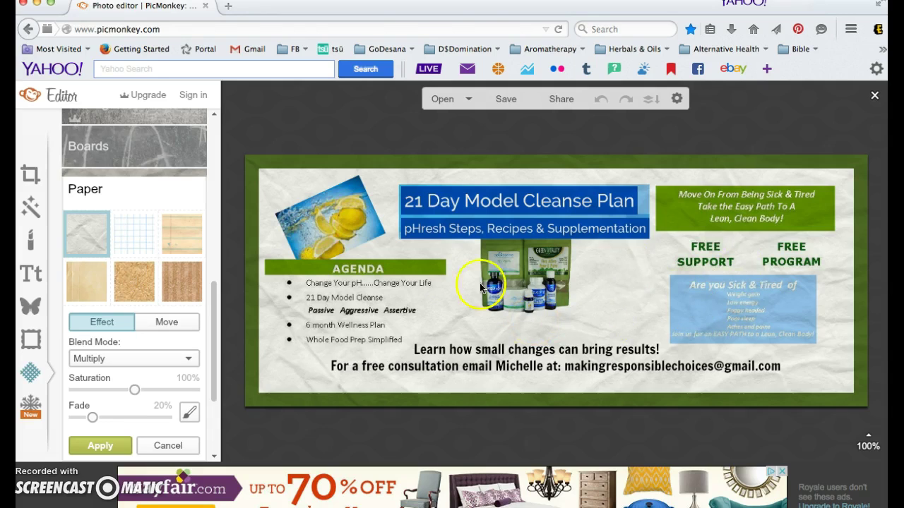
pyautogui.click(87, 445)
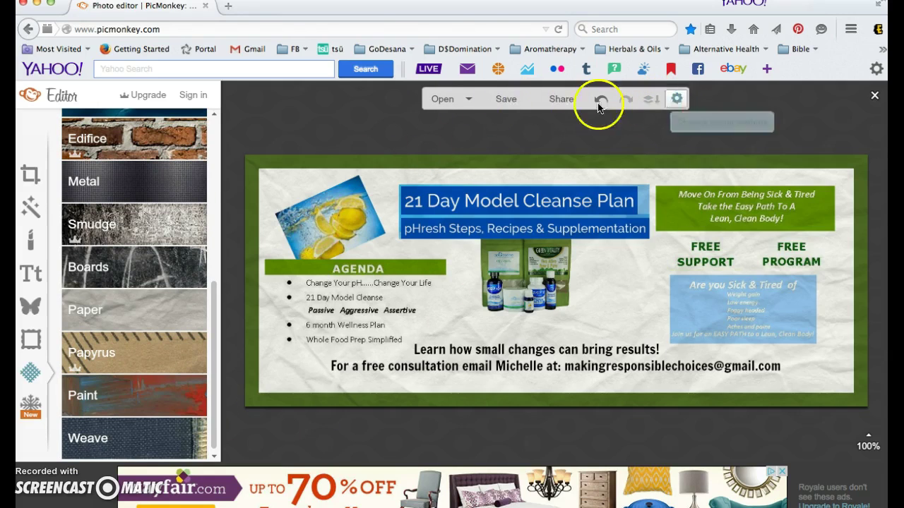
# Save the graphic as PNG '21 day cleanse ad' into the Graphics folder on the computer.
pyautogui.click(506, 101)
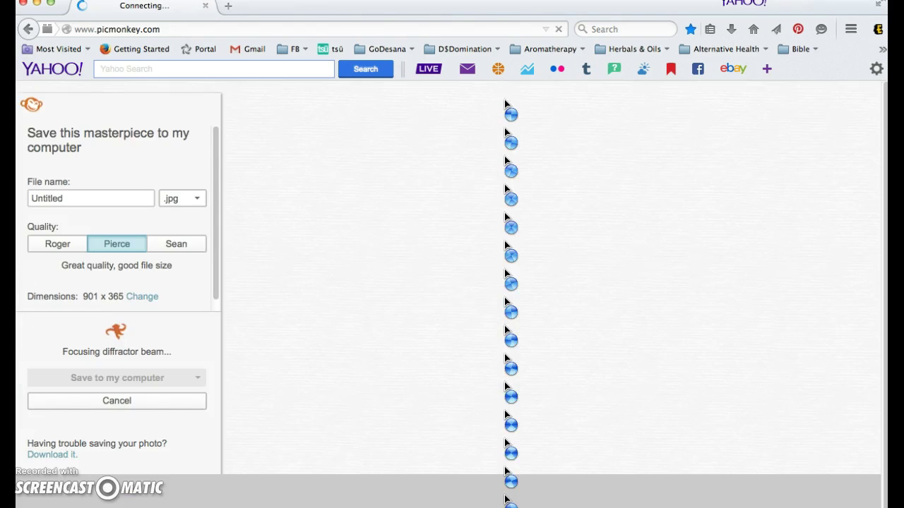
pyautogui.click(299, 224)
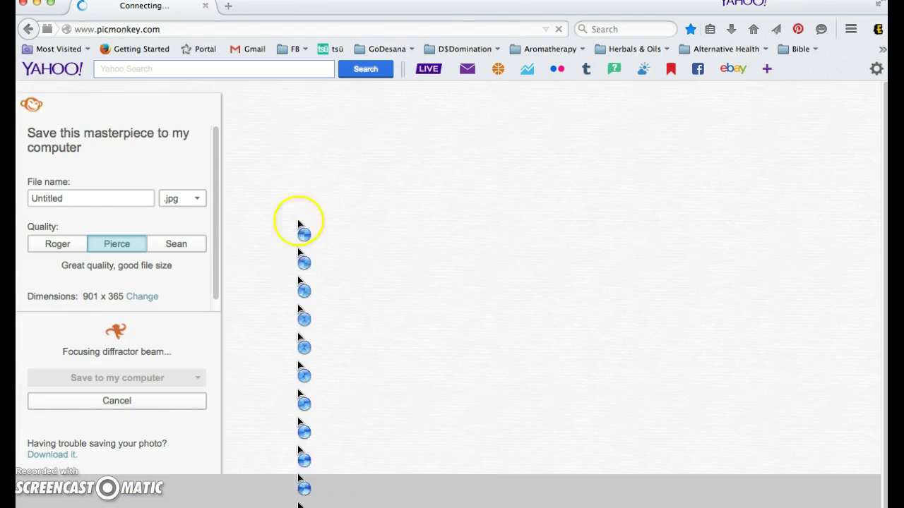
pyautogui.click(66, 201)
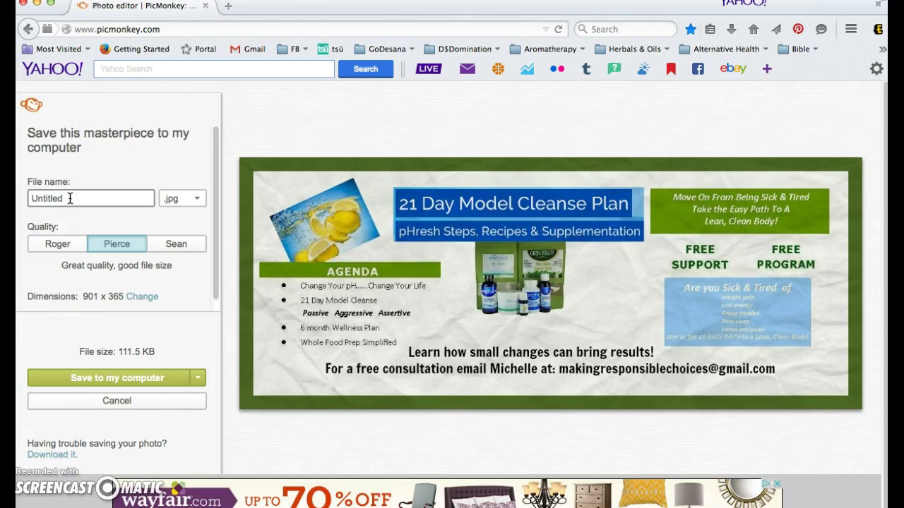
pyautogui.press('super+a')
pyautogui.write('21')
pyautogui.click(197, 199)
pyautogui.click(185, 231)
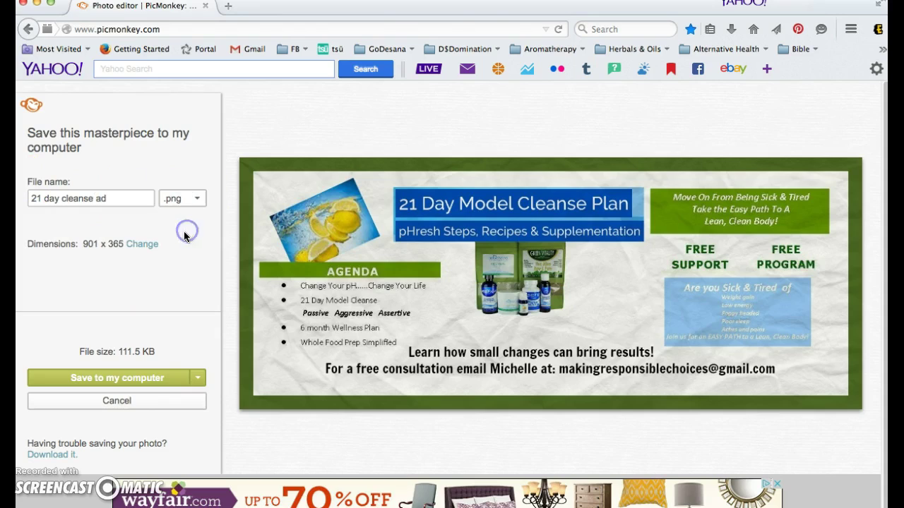
pyautogui.click(166, 378)
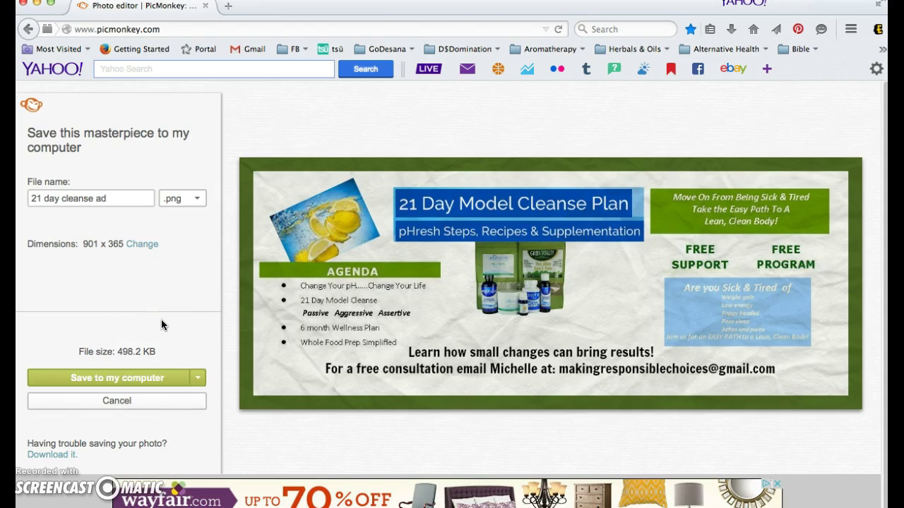
pyautogui.click(164, 375)
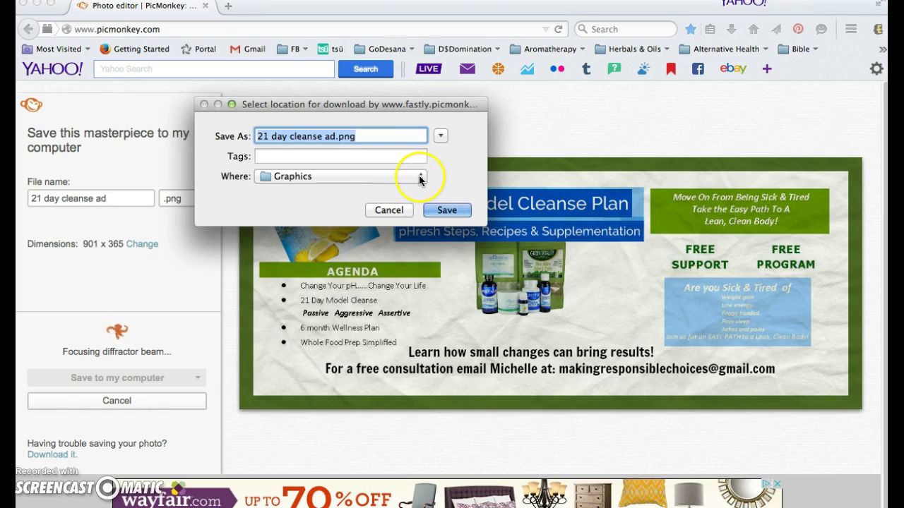
pyautogui.click(447, 210)
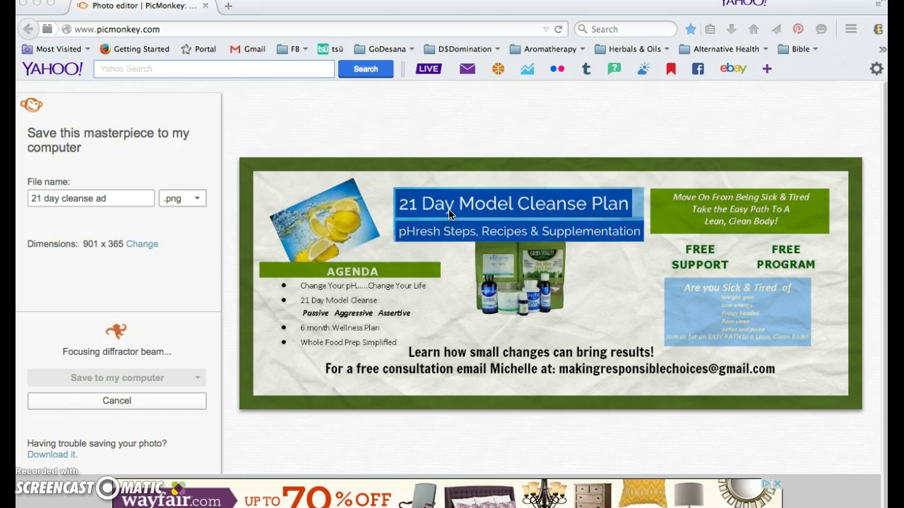